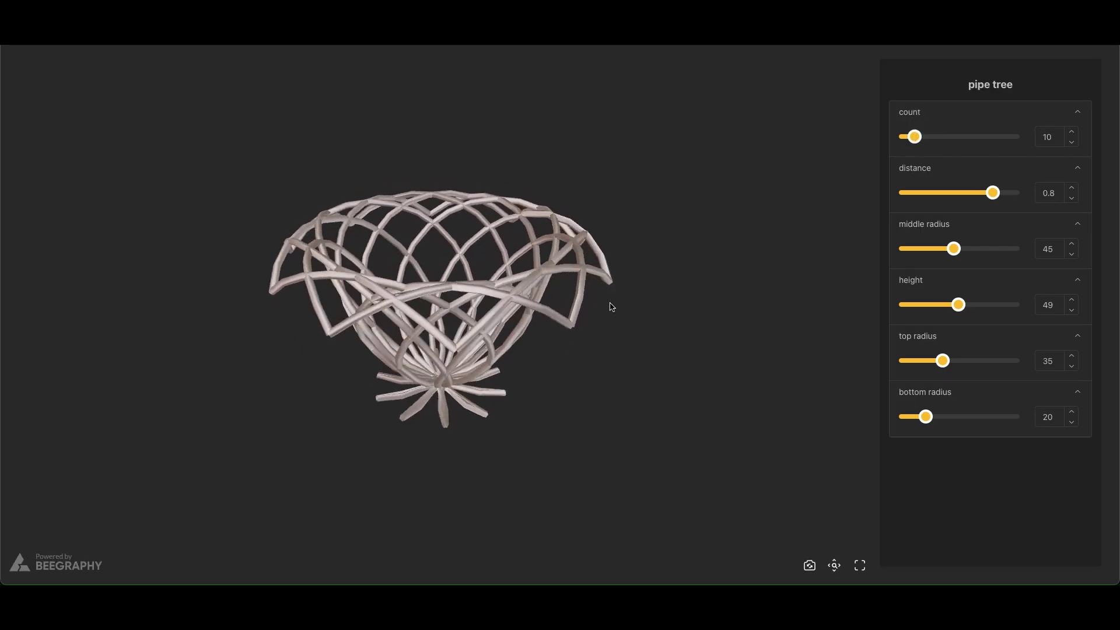
- Reshape the pipe tree with distance 0.6, middle radius 55, height 39 and top radius 49, and adjust its bottom radius
left_click_drag(993, 186, 970, 191)
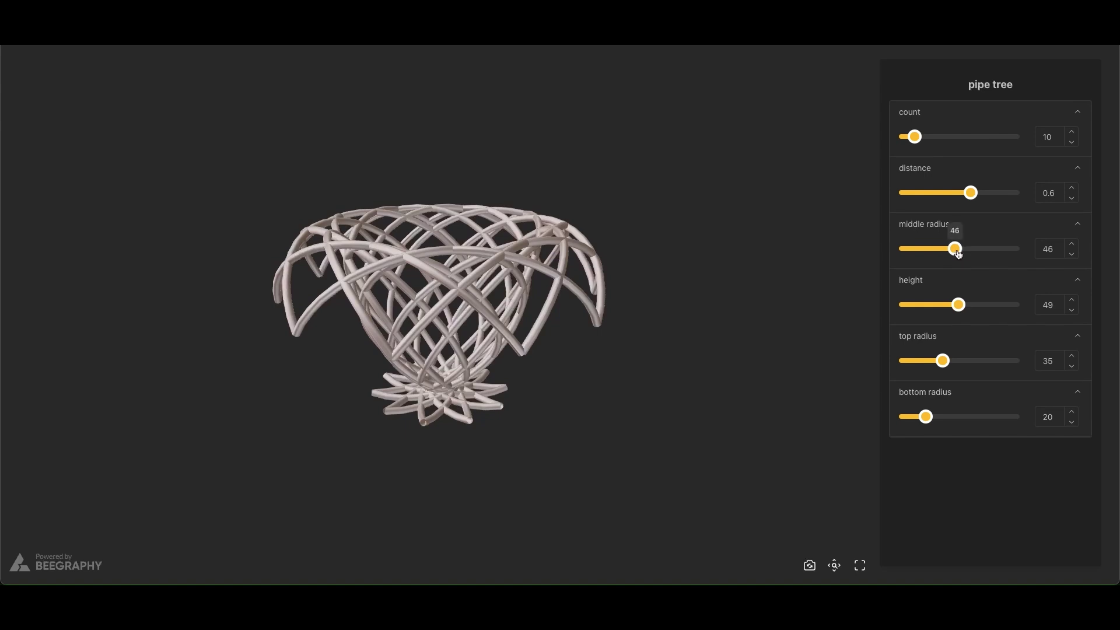
left_click_drag(958, 254, 965, 251)
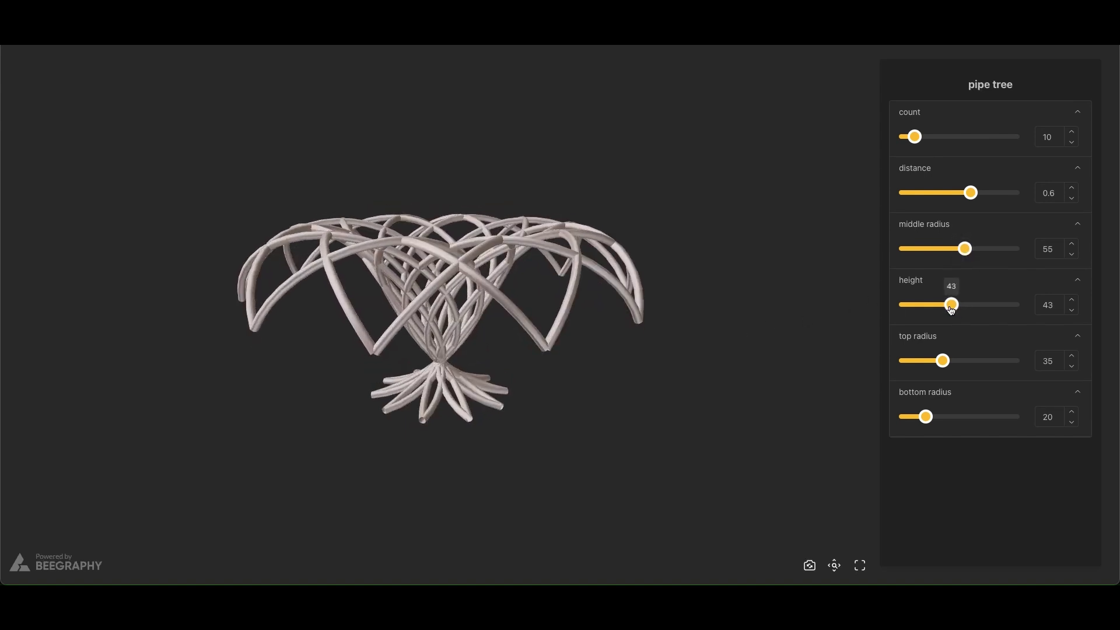
left_click_drag(951, 310, 949, 310)
left_click_drag(952, 359, 954, 365)
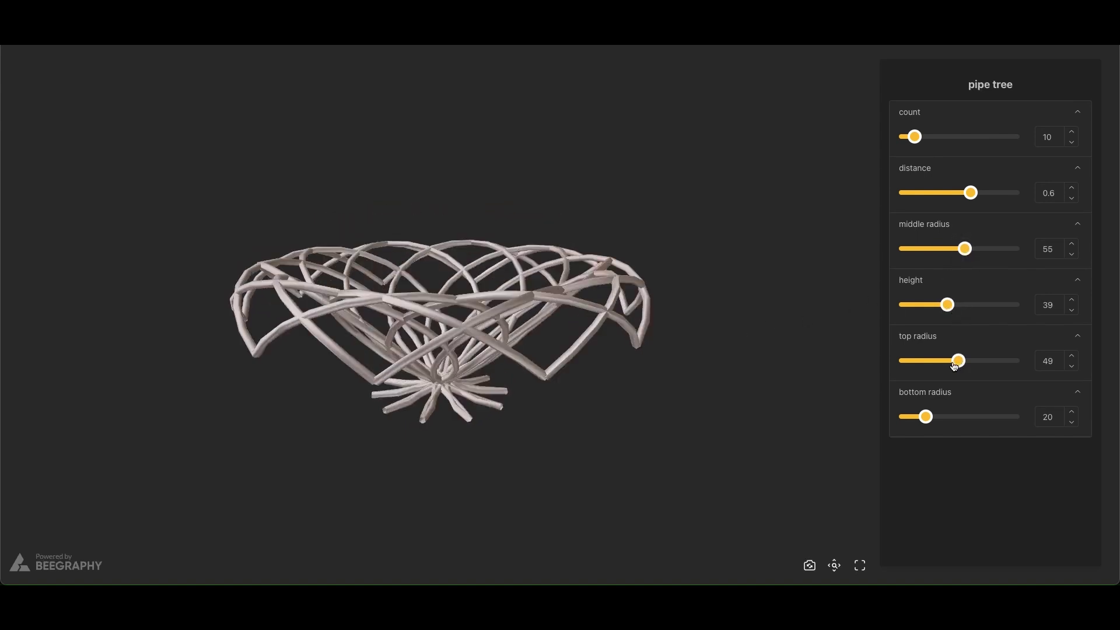
left_click_drag(920, 421, 916, 420)
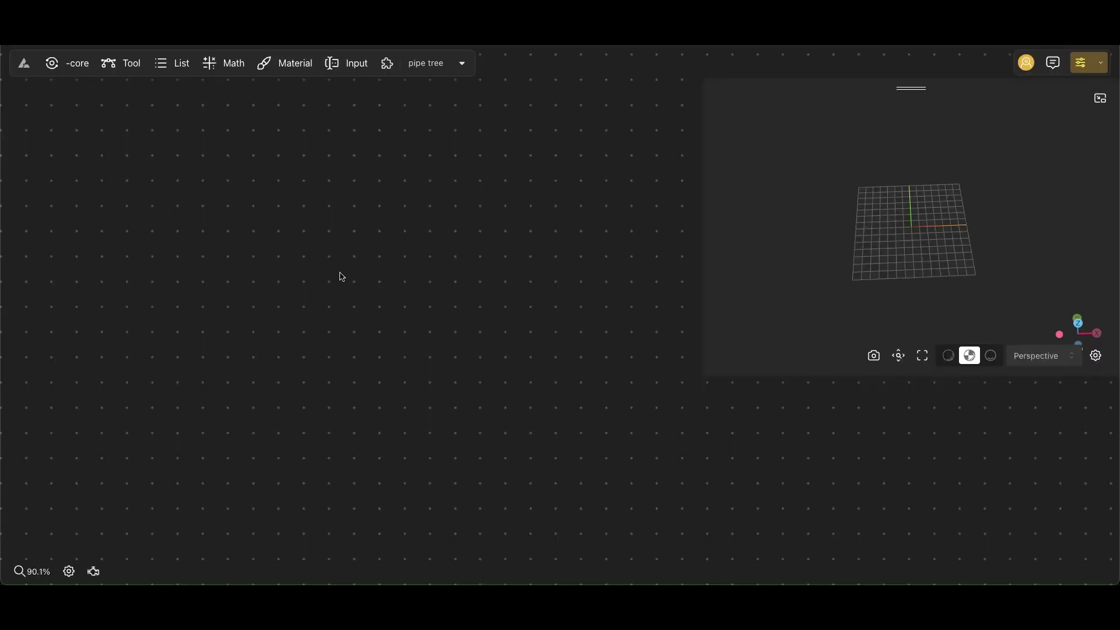
- Add a Circle node to the empty pipe tree graph
double_click(340, 275)
type("circ")
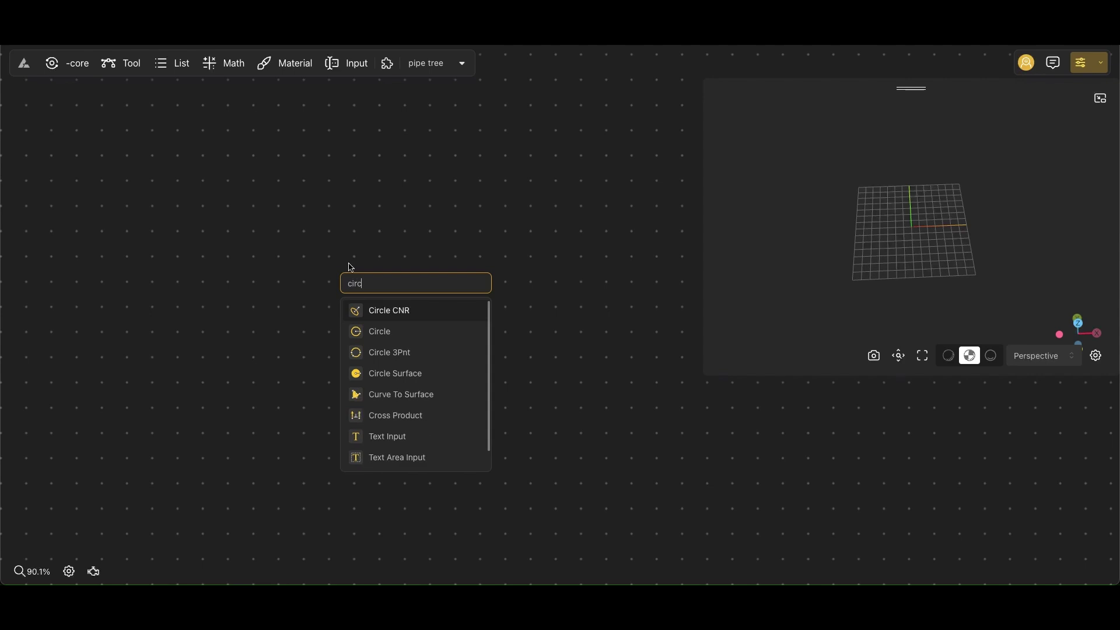
left_click(382, 341)
- Add a range input of 20 named "bottom radius" and connect it to the circle's Radius
double_click(258, 274)
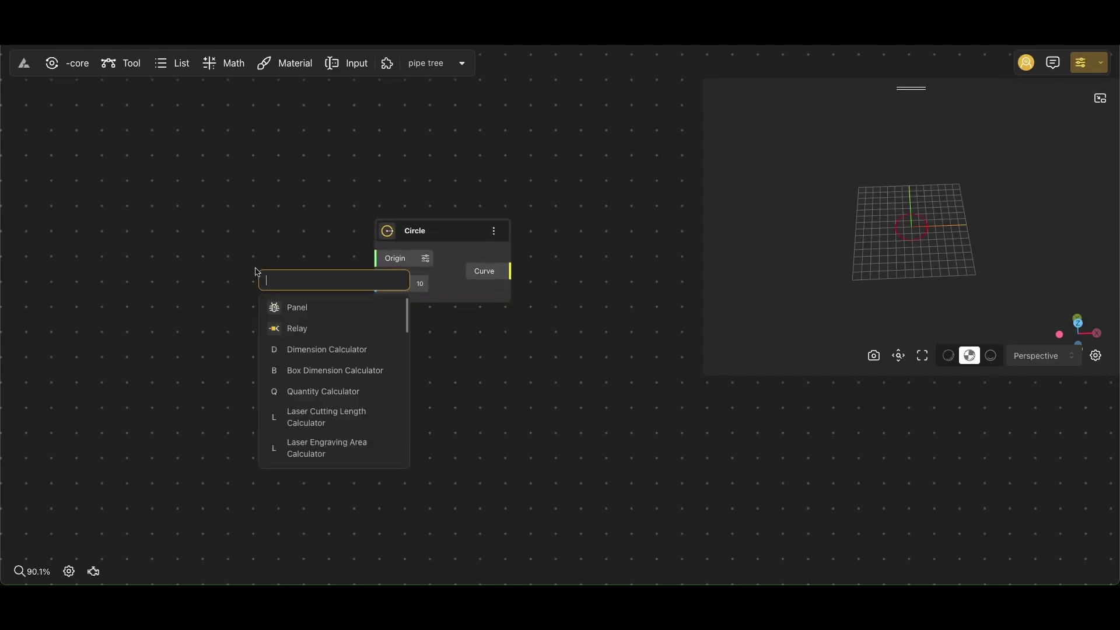
type("20")
left_click(309, 329)
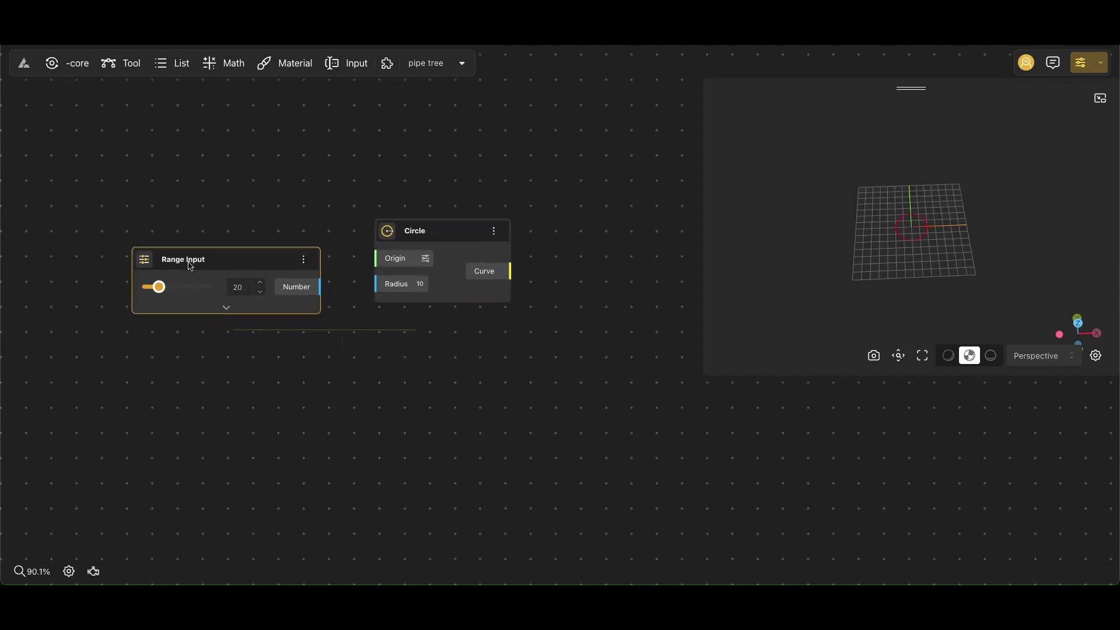
double_click(188, 266)
type("bottom radius")
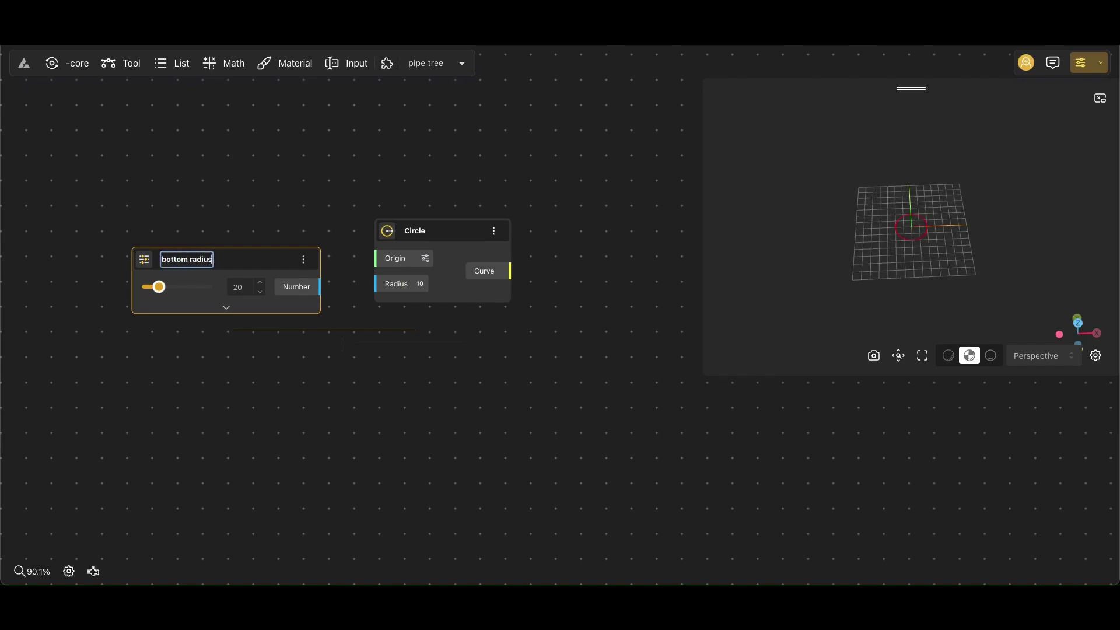
left_click(246, 338)
left_click_drag(320, 287, 376, 283)
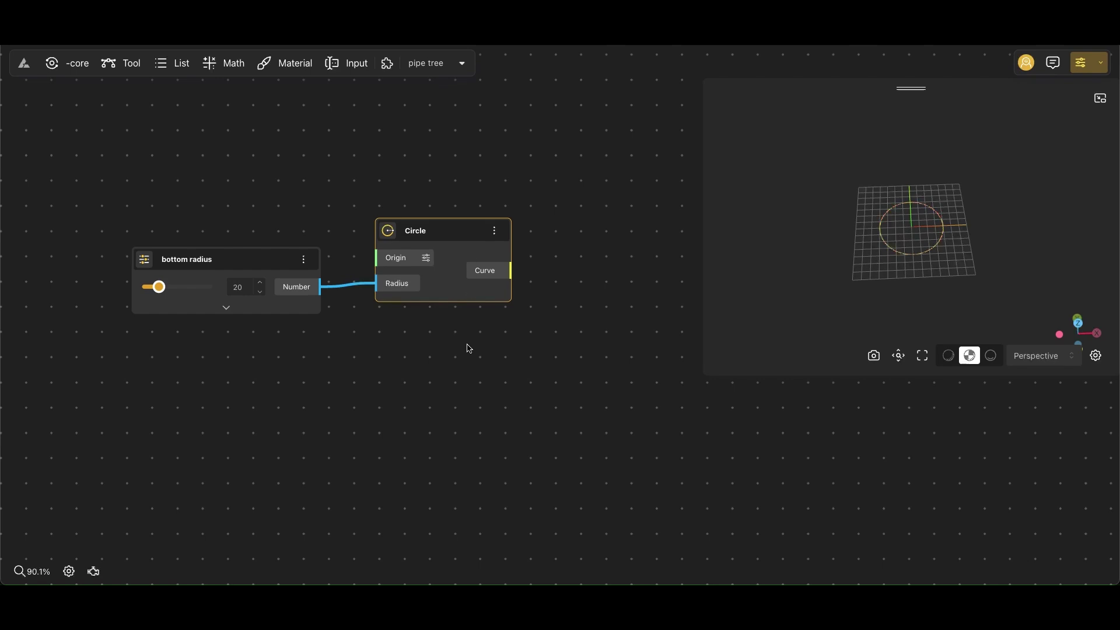
- Duplicate the Circle node below the original and add a range input with the value 35
left_click_drag(456, 236, 492, 377)
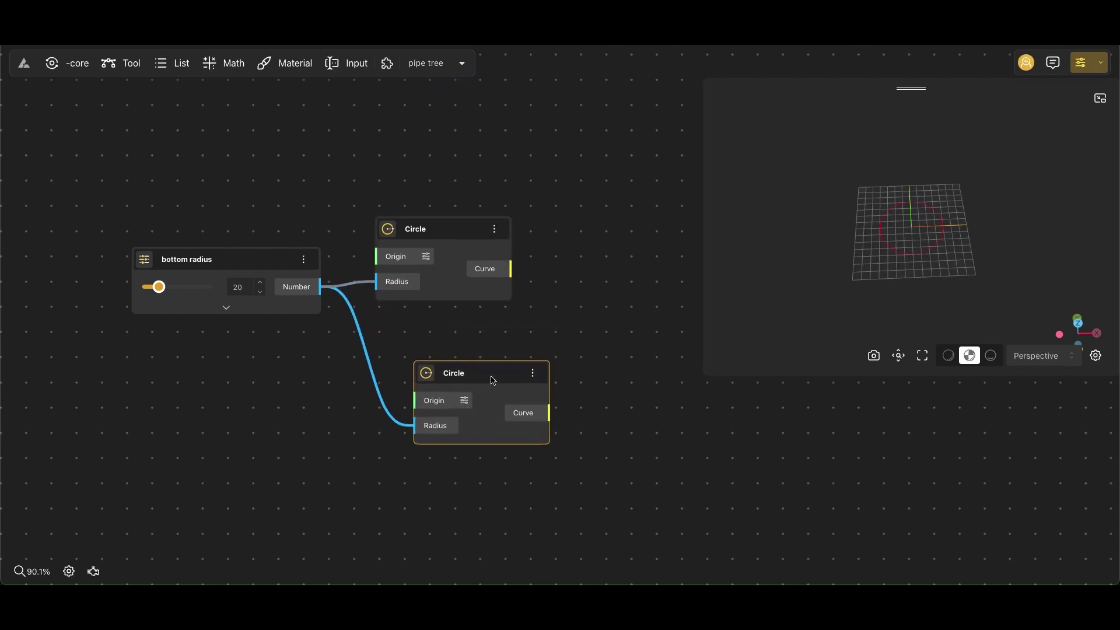
double_click(269, 405)
type("30")
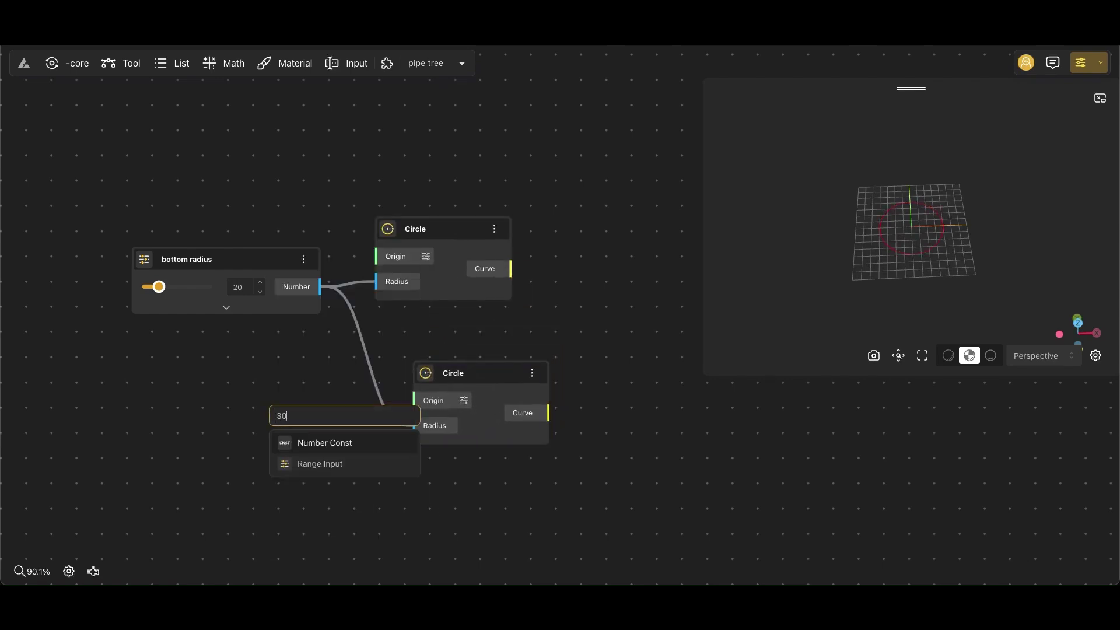
key("BackSpace")
type("5")
left_click(365, 465)
- Rename the 35 range input to "top radius" and connect it to the second circle's Radius
left_click_drag(359, 434, 255, 387)
key("ctrl+a")
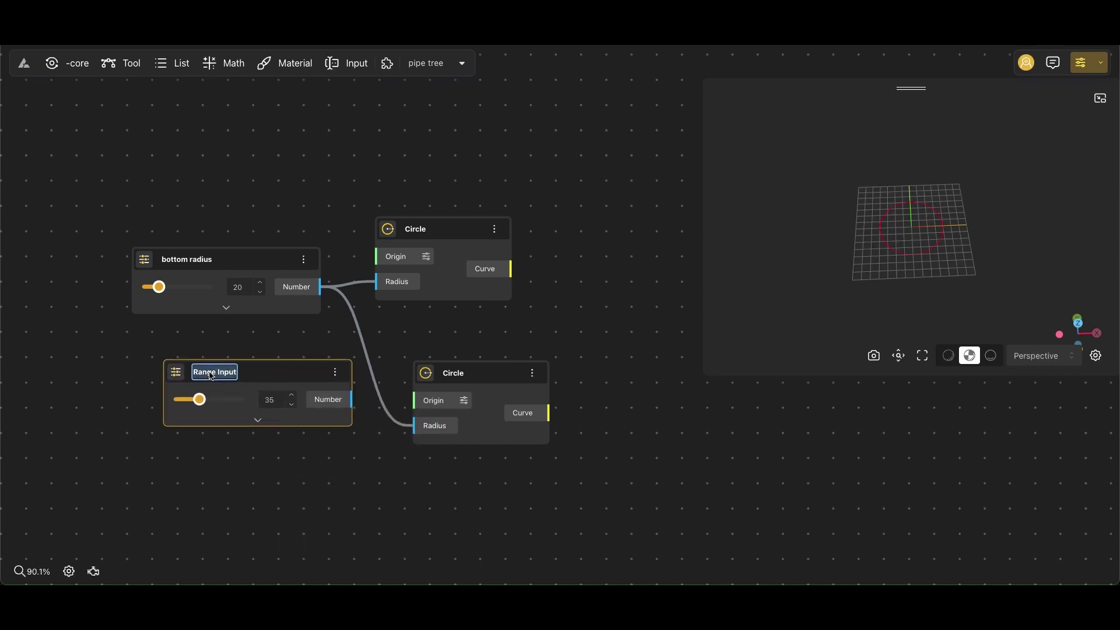
type("top radius")
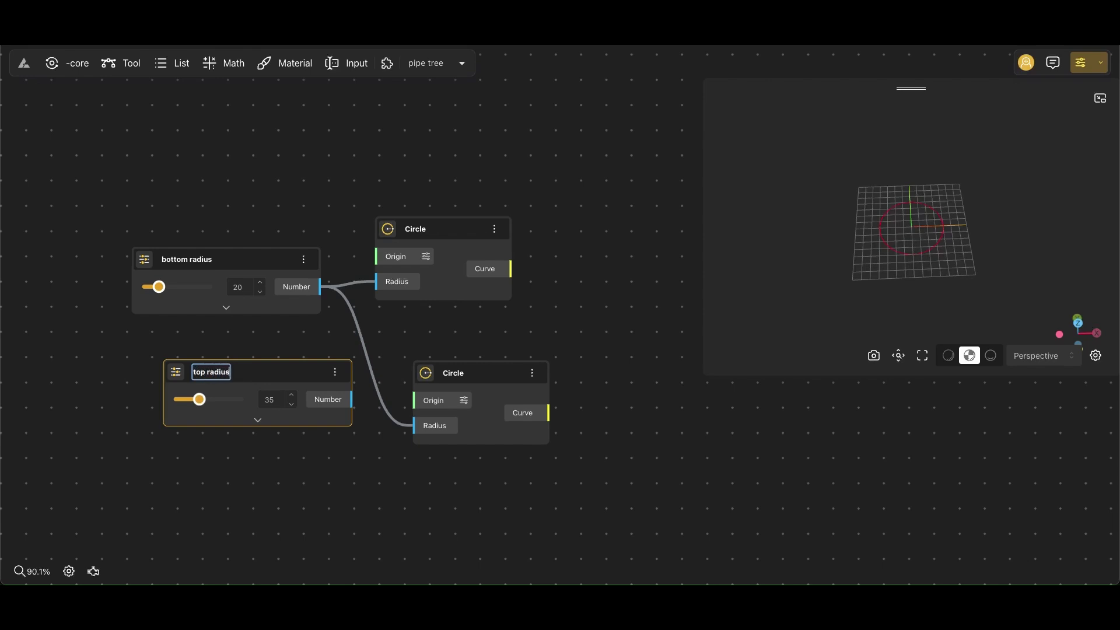
left_click_drag(405, 428, 414, 429)
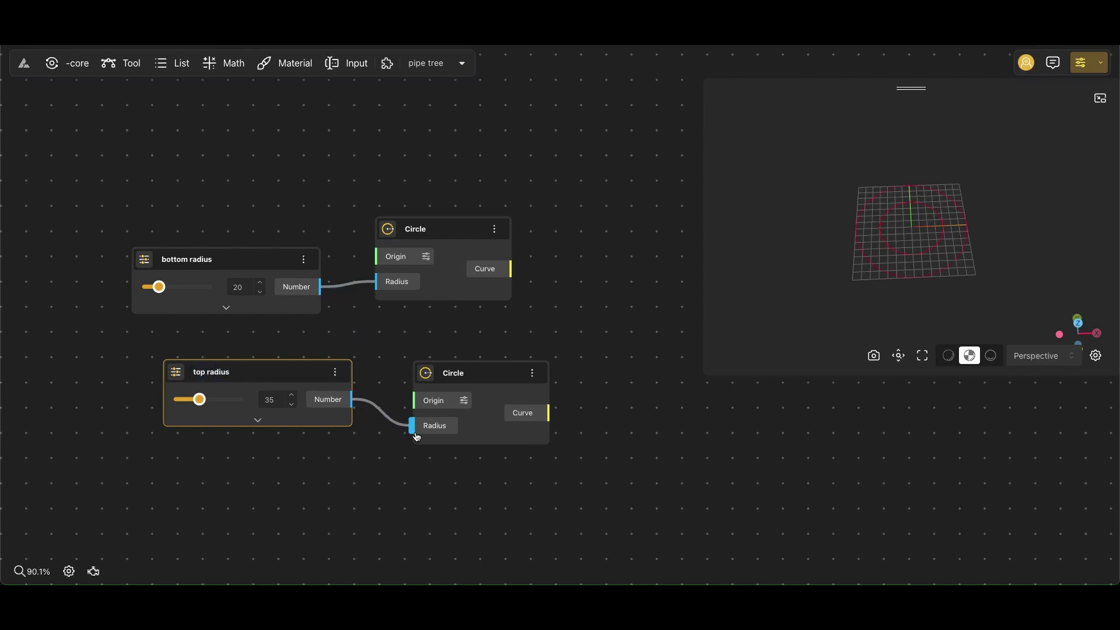
- Add a Construct Point node below the second Circle node
left_click_drag(491, 394, 502, 380)
scroll(505, 398, "down", 2)
double_click(442, 419)
type("c")
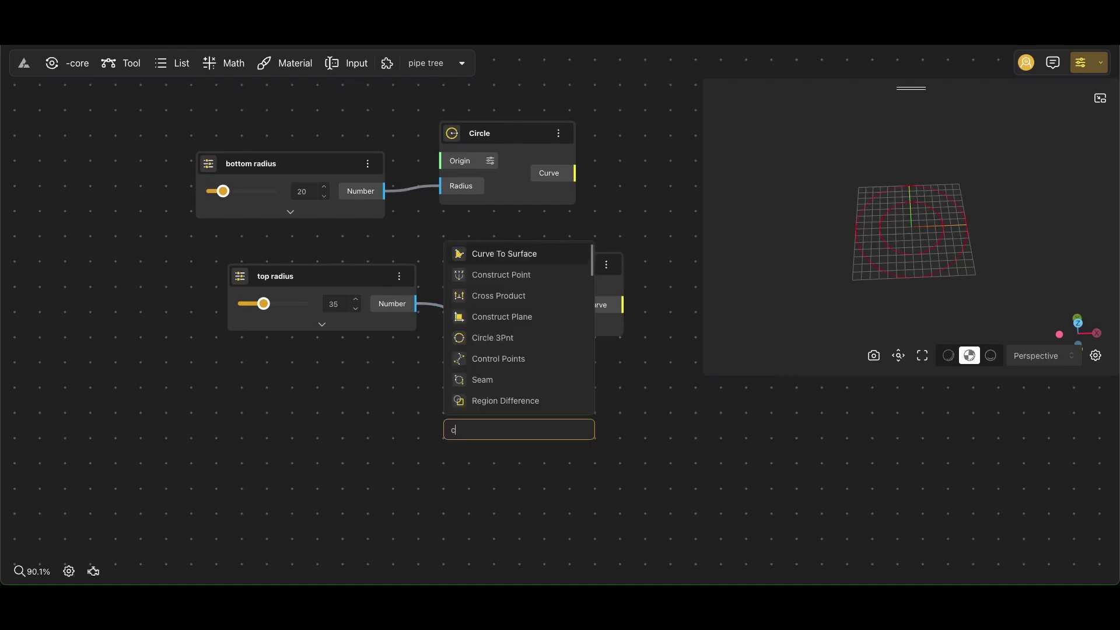
type("onstrut")
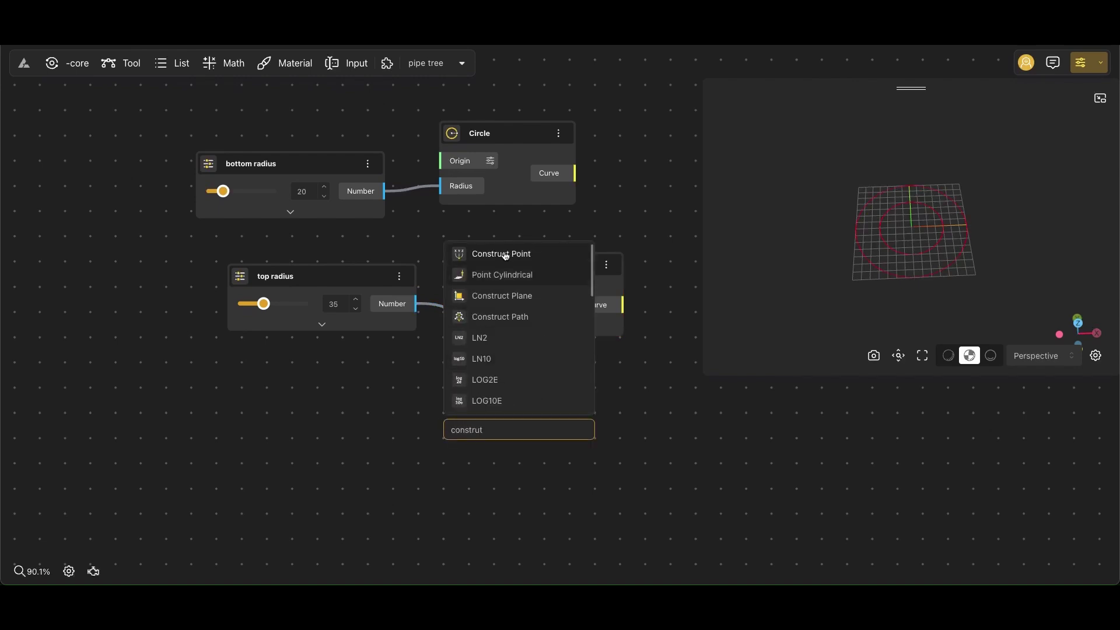
left_click(505, 255)
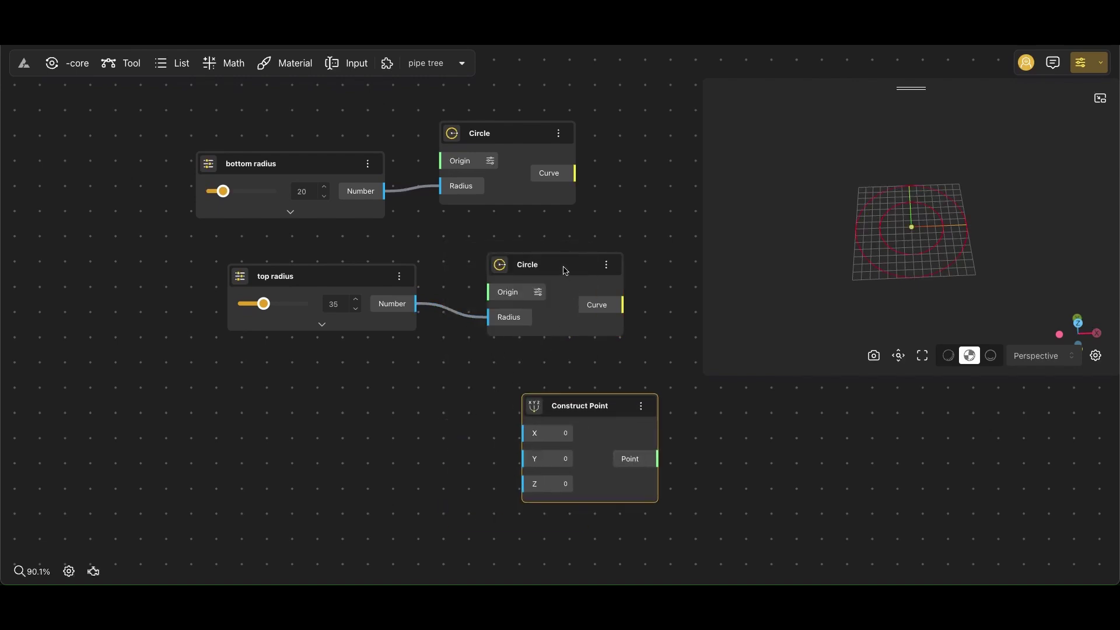
- Add a range input of 20 and connect it to the Z input of Construct Point
left_click_drag(618, 354, 507, 341)
scroll(510, 347, "up", 1)
scroll(510, 347, "down", 3)
double_click(318, 399)
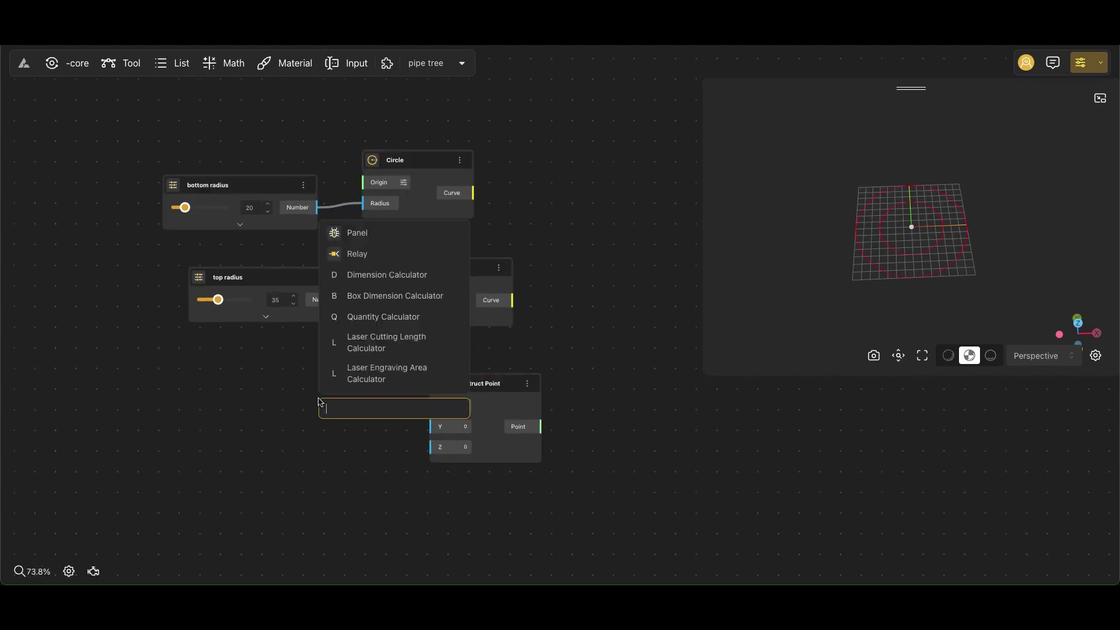
type("20")
left_click(374, 458)
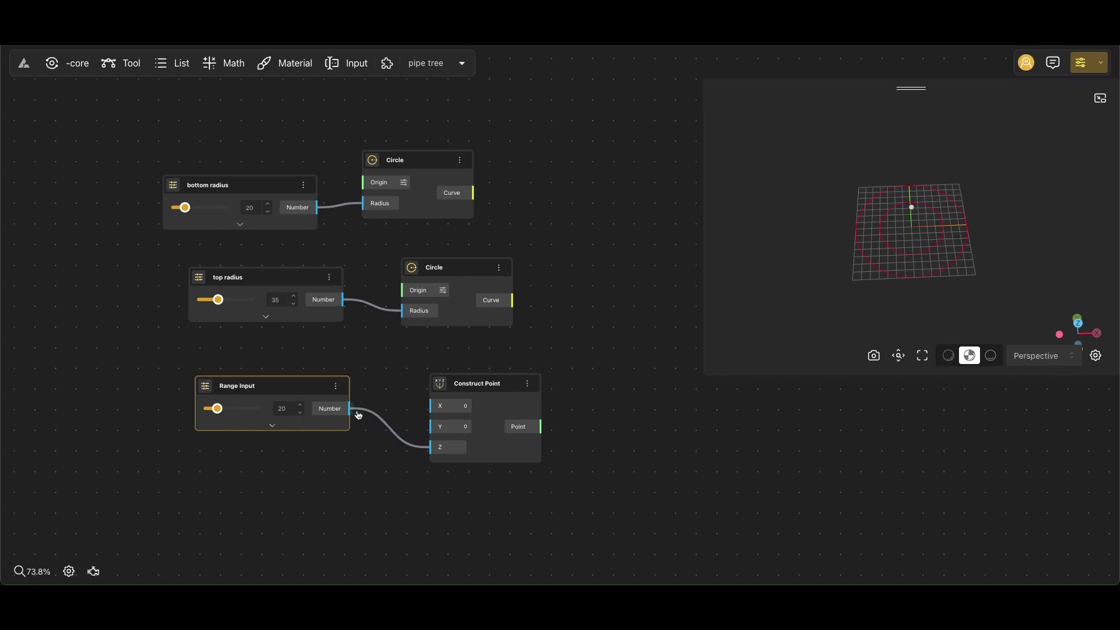
- Connect the constructed point to the second circle's Origin and set the range input driving its Z to 49
left_click_drag(537, 429, 481, 269)
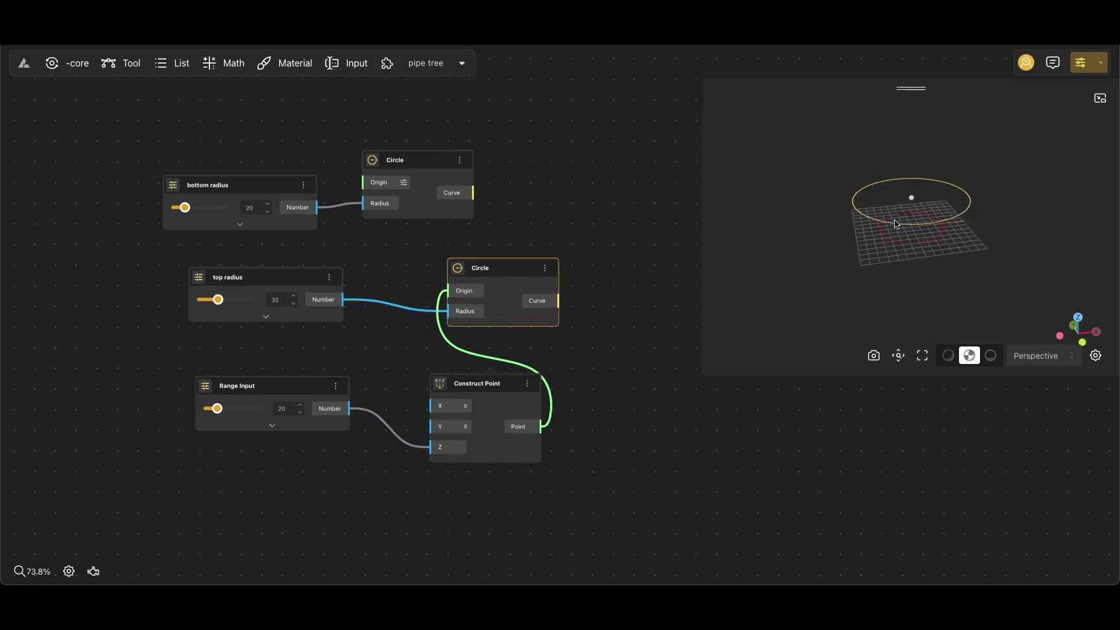
left_click_drag(217, 408, 225, 413)
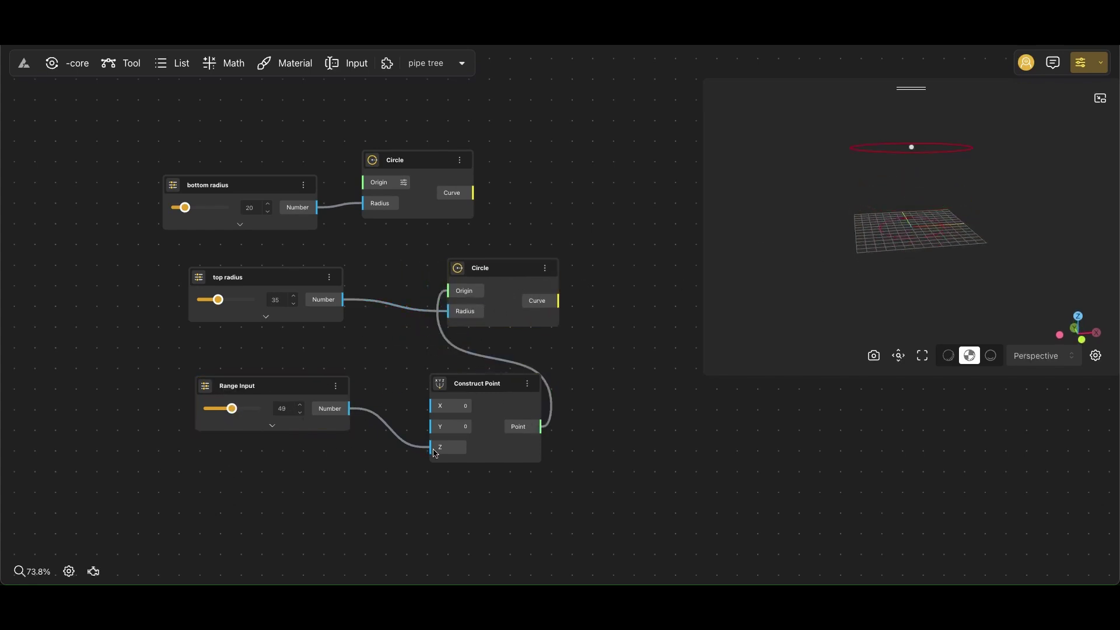
- Move the second Circle node clear of Construct Point and rename the range input driving Z to "height"
left_click_drag(916, 255, 896, 268)
left_click_drag(509, 267, 705, 329)
left_click_drag(500, 410, 495, 389)
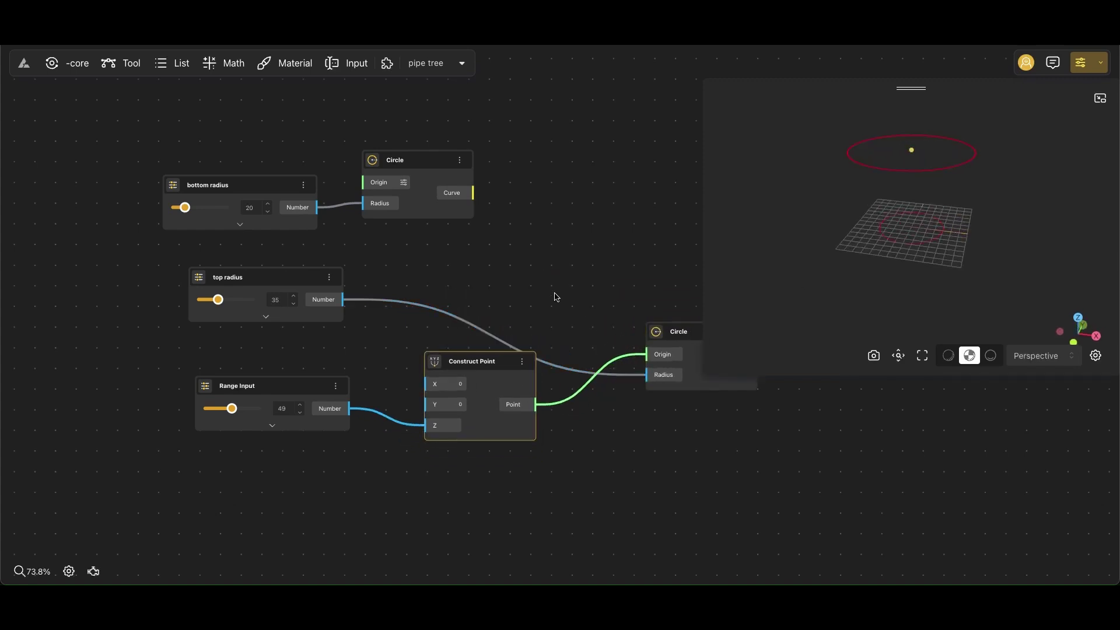
scroll(556, 297, "down", 2)
scroll(496, 286, "right", 2)
double_click(204, 354)
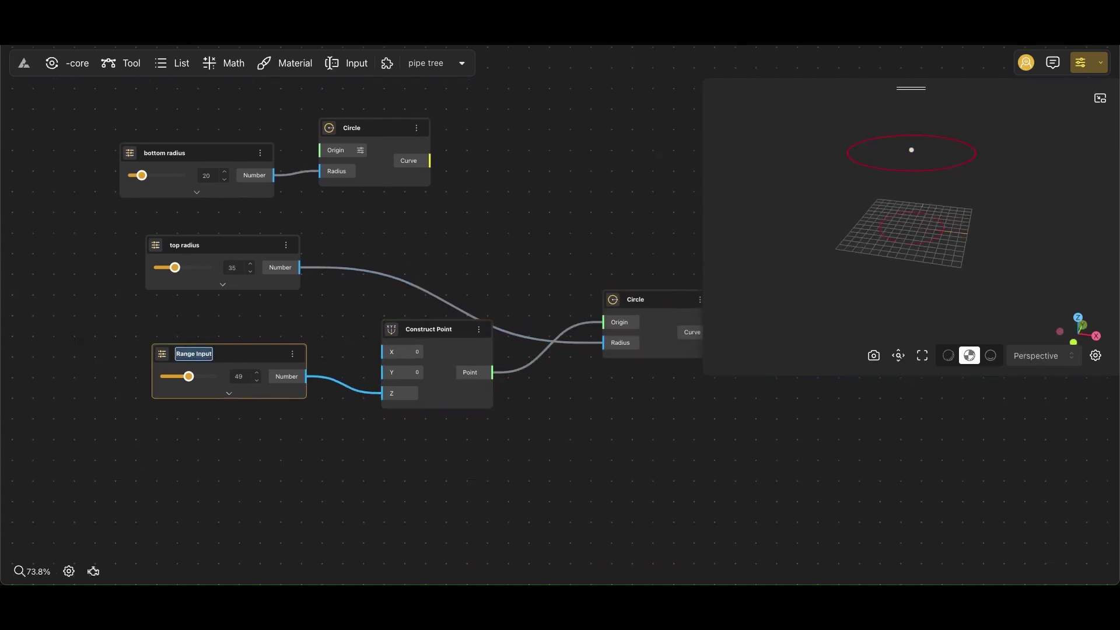
left_click(522, 495)
- Add a third Circle node below the Construct Point node
right_click_drag(478, 509, 421, 413)
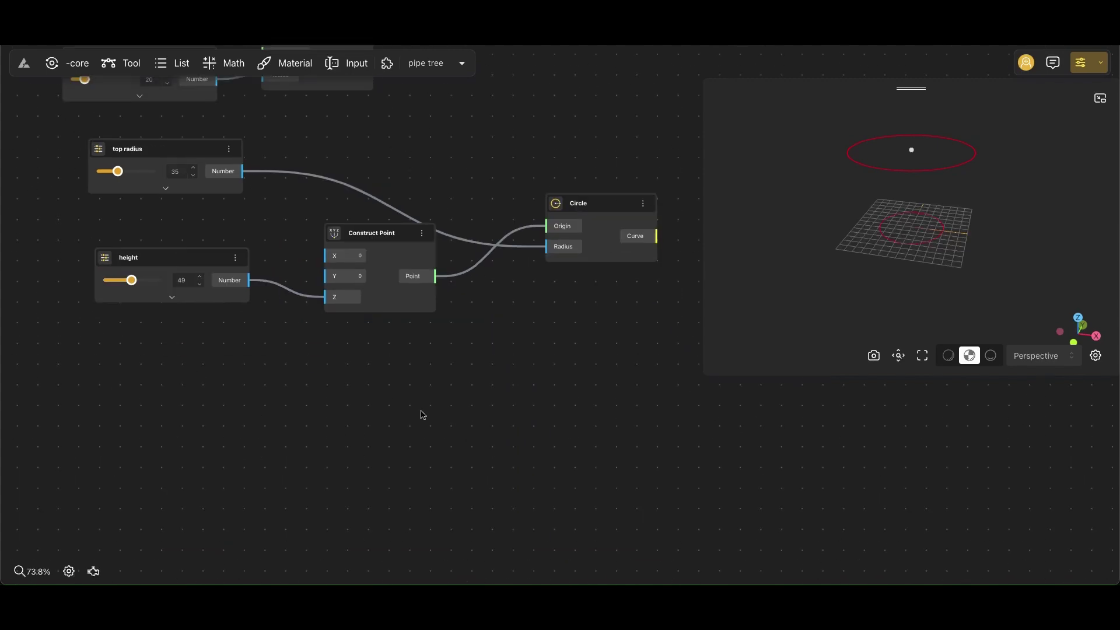
left_click(598, 223)
double_click(486, 394)
type("circ")
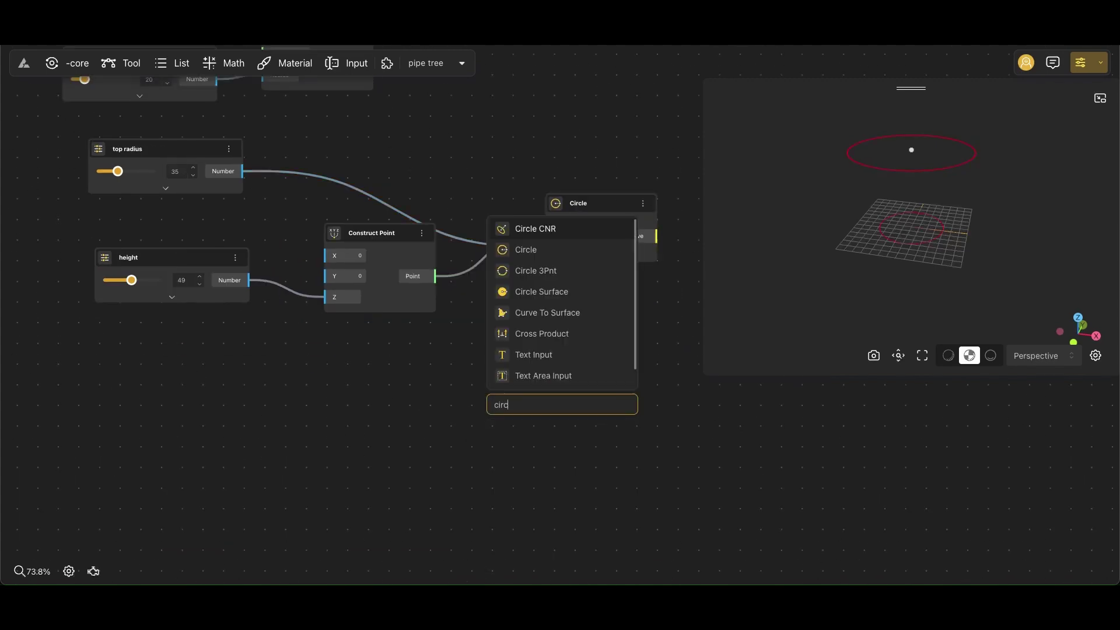
left_click(544, 261)
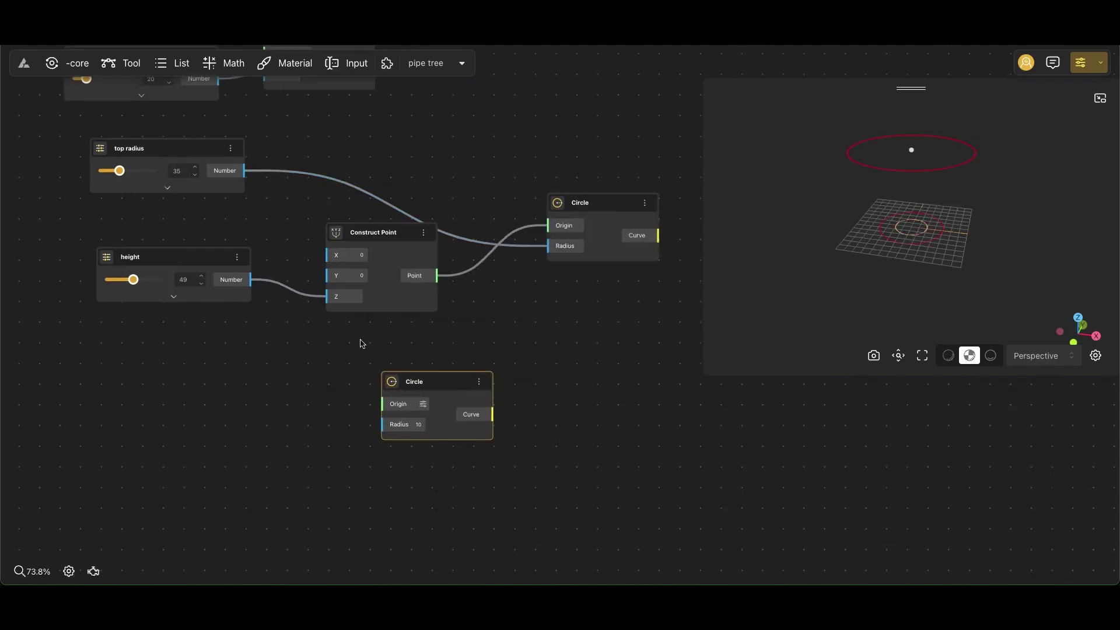
- Add a range input of 45 named "middle radius" and connect it to the third circle's Radius
scroll(350, 362, "left", 3)
scroll(350, 362, "down", 1)
double_click(305, 396)
type("ra")
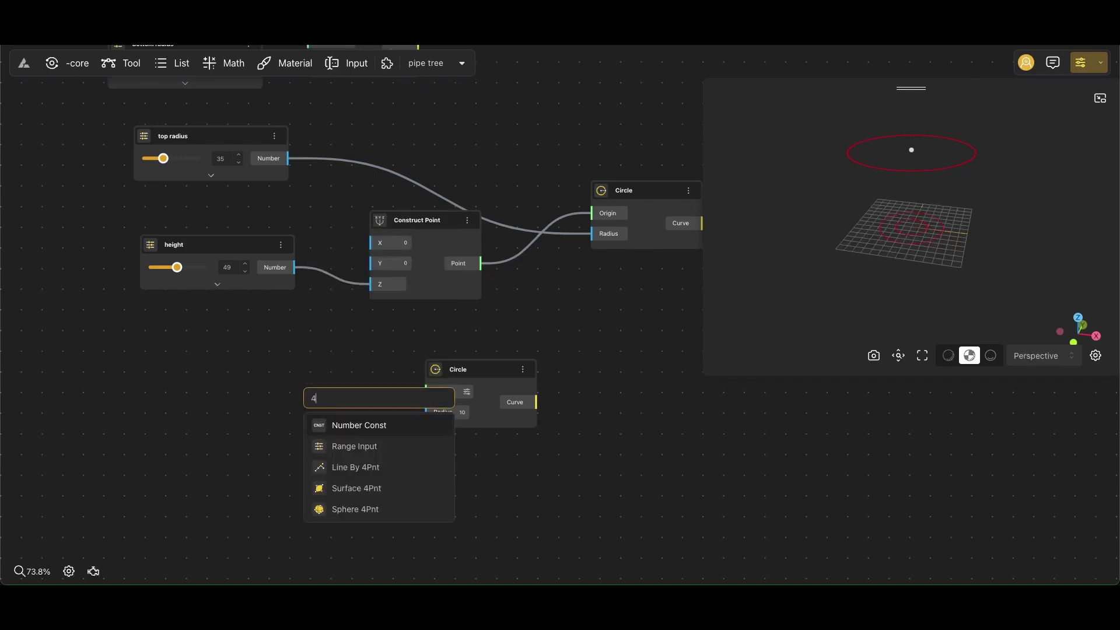
left_click(350, 448)
left_click_drag(366, 404, 251, 388)
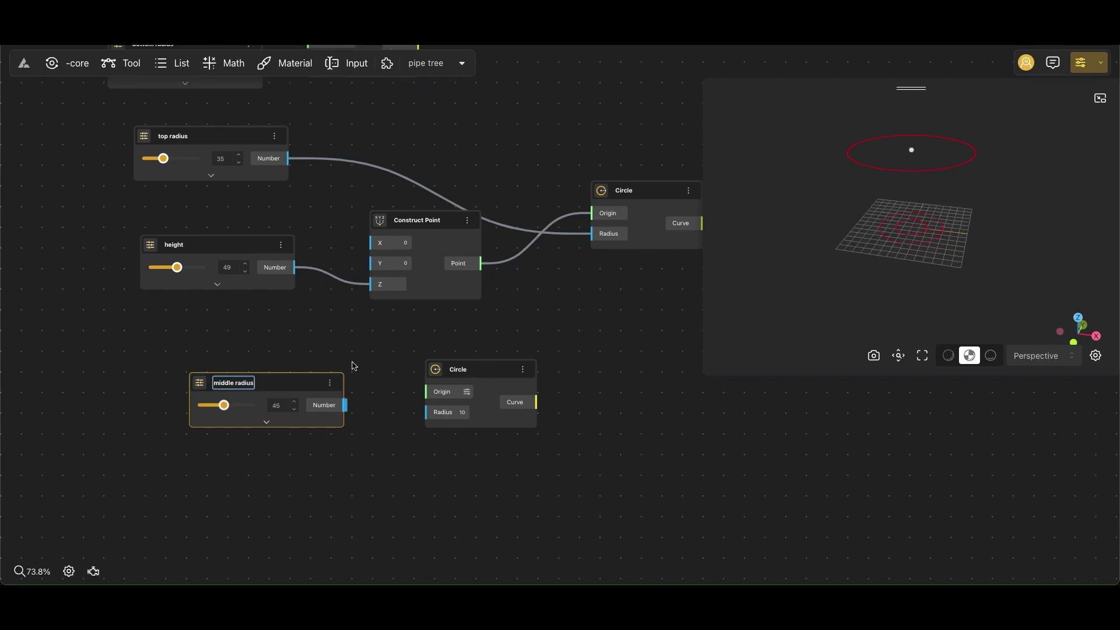
left_click(445, 425)
- Add a Multiplication node beside the third Circle node
left_click_drag(525, 466, 484, 433)
double_click(523, 399)
type("*")
key("Return")
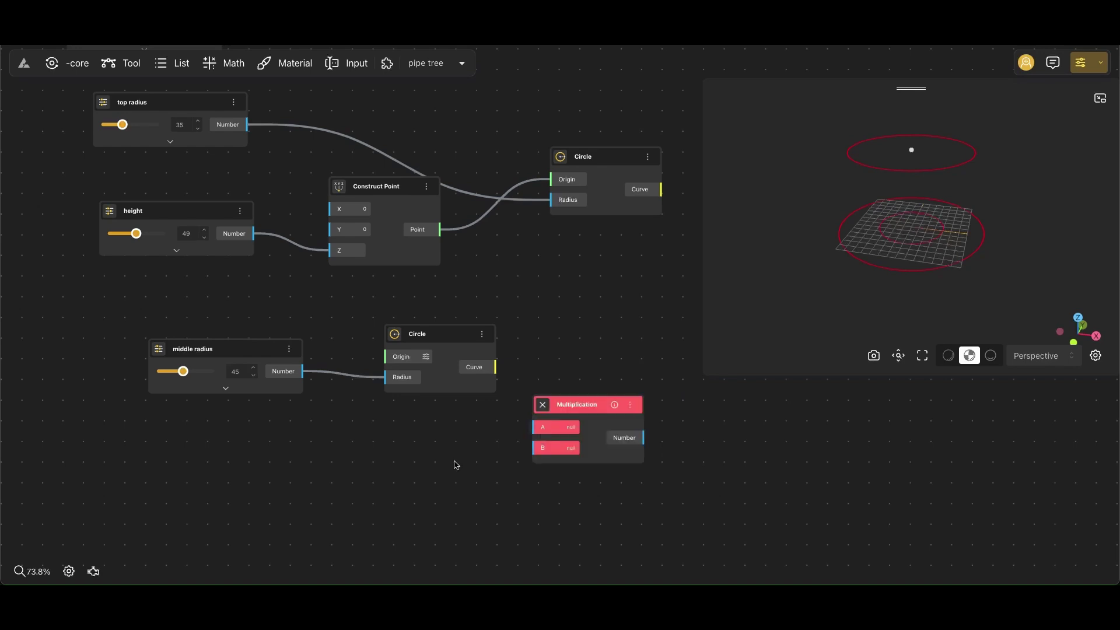
- Add a range input of 0.8, then connect height to the Multiplication's A and the new range input to B
double_click(454, 464)
type("0.8")
left_click(504, 520)
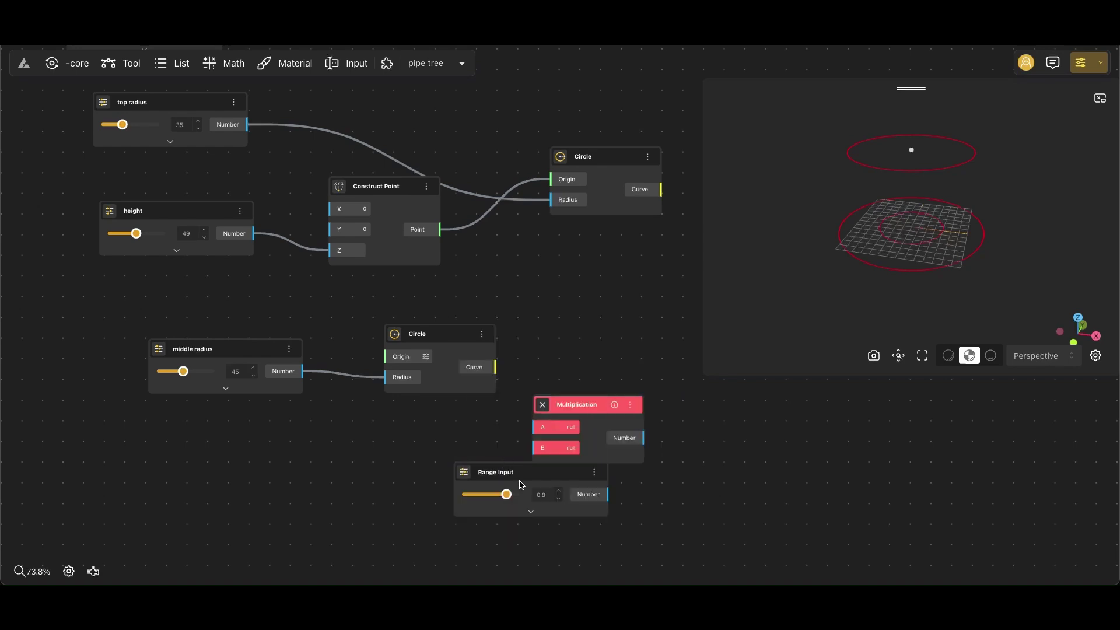
left_click_drag(254, 233, 542, 427)
left_click_drag(371, 487, 542, 448)
- Move the third Circle node away from the Multiplication node and add a second Construct Point node below it
left_click_drag(469, 346, 702, 332)
left_click_drag(692, 385, 493, 372)
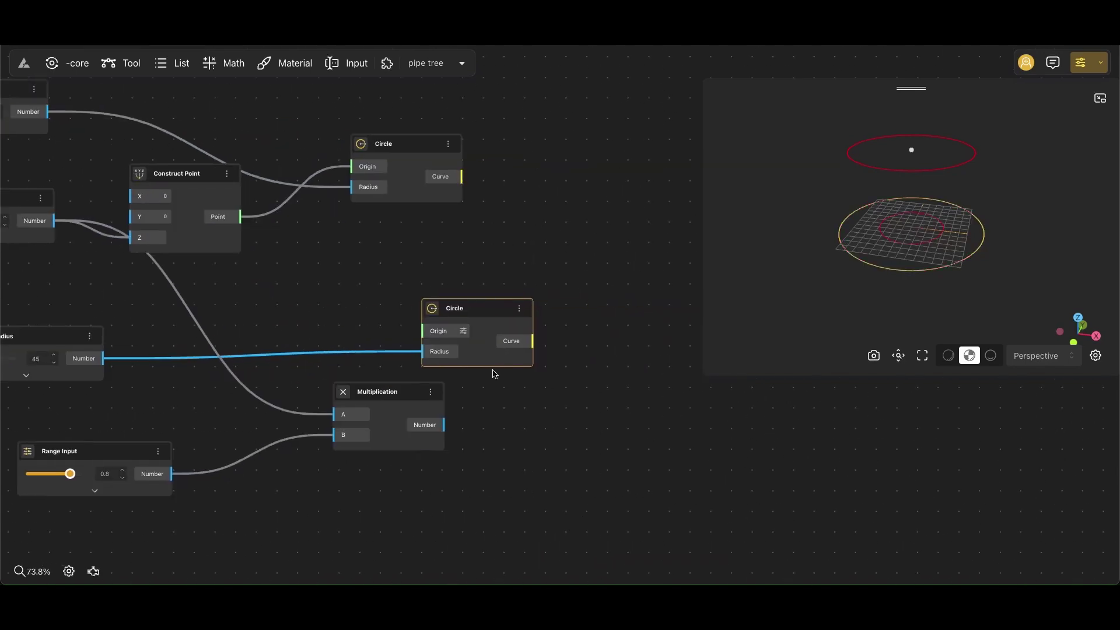
left_click_drag(484, 309, 652, 294)
double_click(573, 432)
type("construtc")
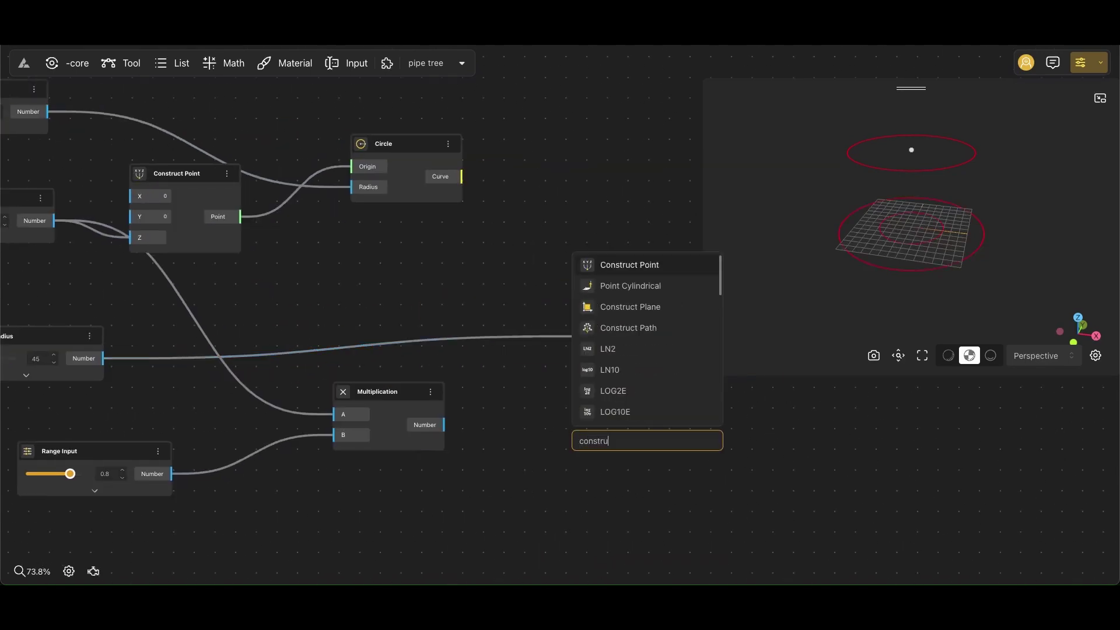
left_click(647, 267)
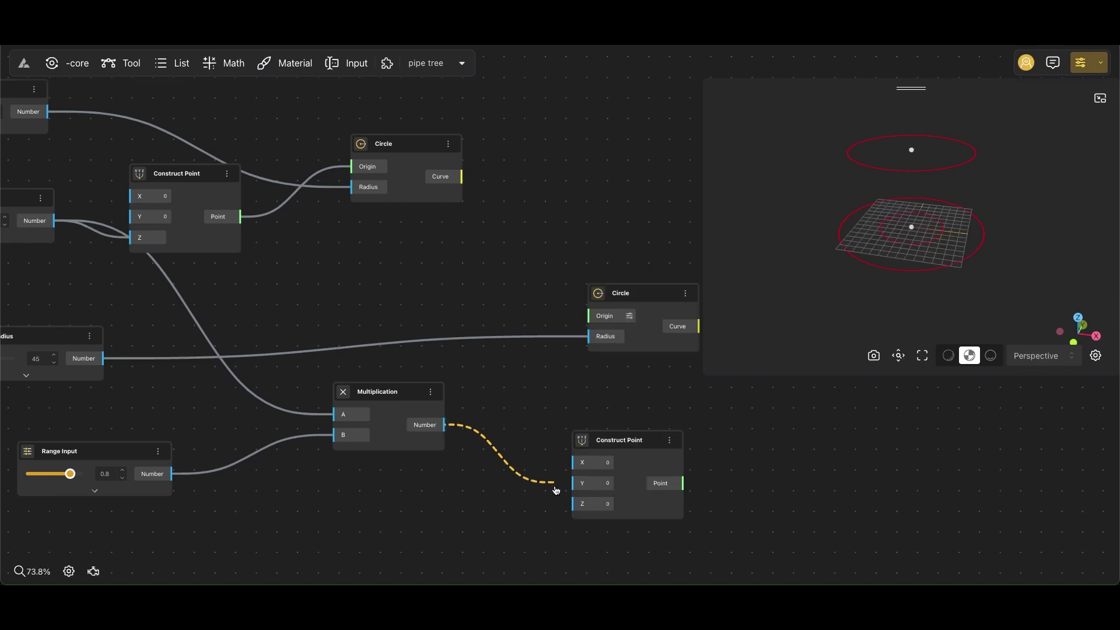
- Connect the Multiplication result to the second Construct Point's Z and that point to the third circle's Origin
left_click_drag(556, 490, 574, 504)
left_click_drag(618, 440, 587, 323)
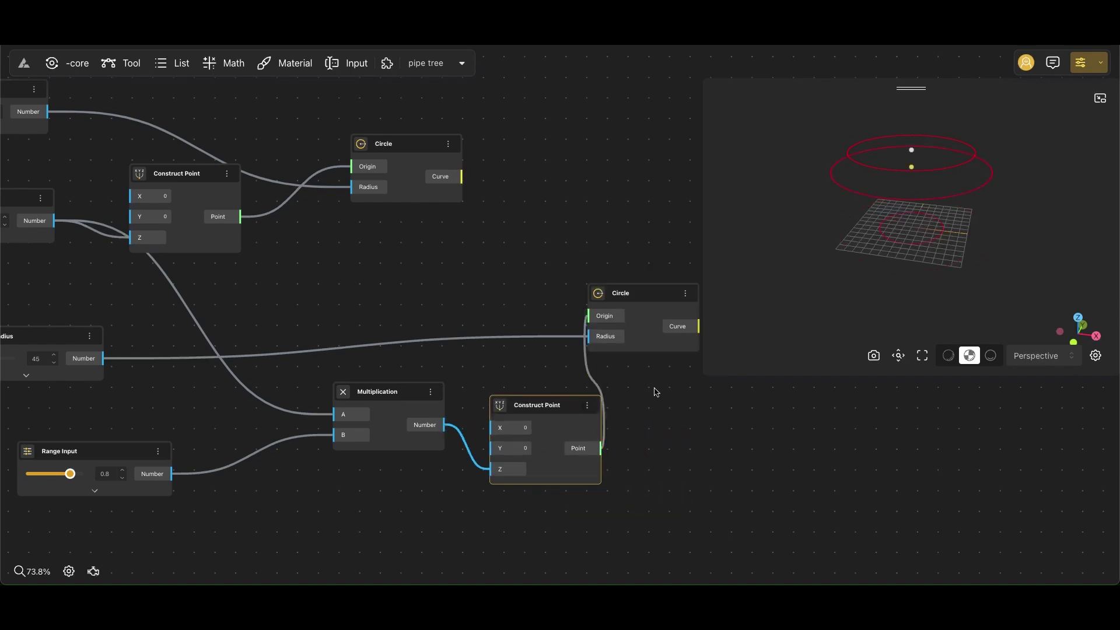
- Space out the Multiplication, second Construct Point and third Circle nodes so their connections run in order
scroll(655, 392, "down", 2)
left_click_drag(639, 430, 549, 425)
left_click_drag(554, 326, 618, 326)
left_click_drag(476, 421, 470, 373)
left_click_drag(348, 392, 311, 364)
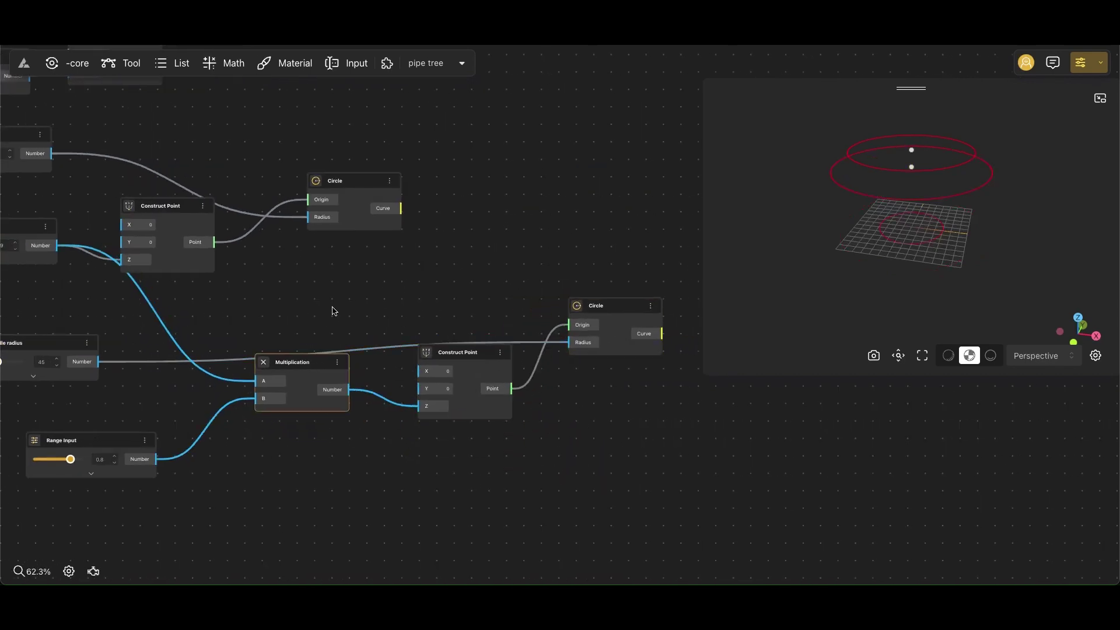
- Move the first and second Circle nodes into a column above the third Circle node
scroll(333, 311, "down", 2)
left_click_drag(344, 221, 544, 233)
left_click_drag(180, 116, 573, 160)
- Rename the 0.8 range input feeding the Multiplication node to distance
scroll(420, 442, "up", 5)
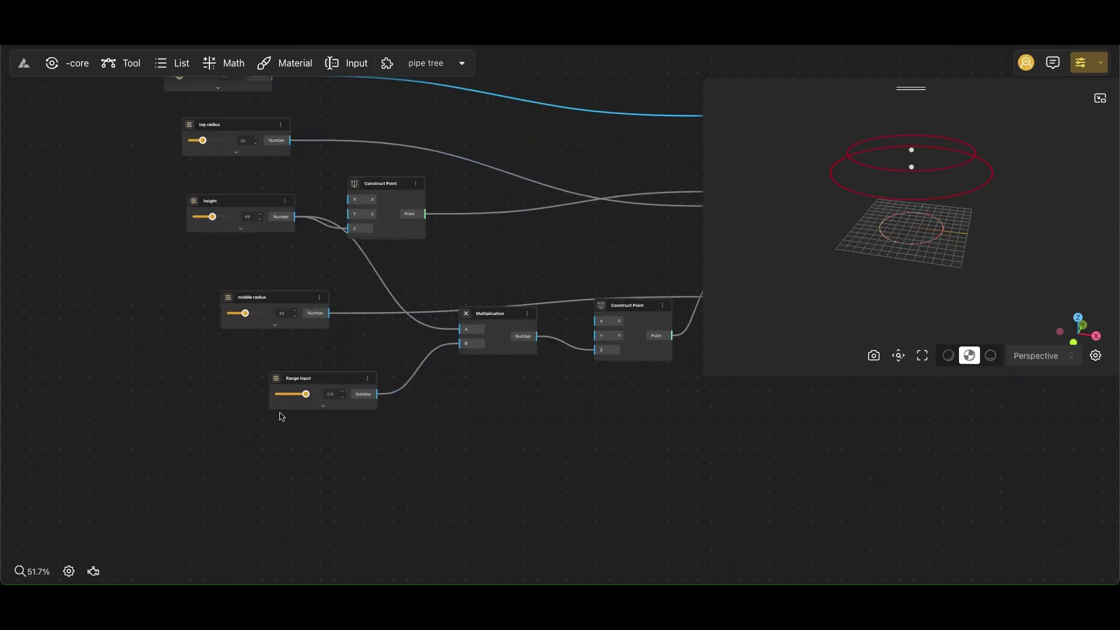
double_click(132, 405)
type("distance")
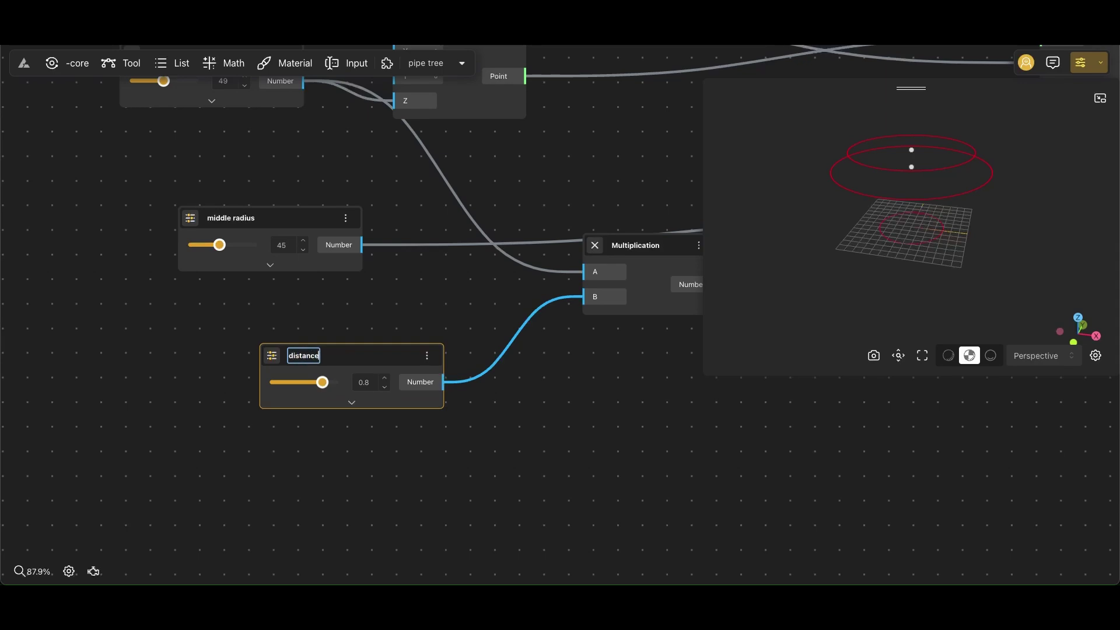
left_click(519, 491)
- Add three Divide By Count nodes, one beside each Circle node
scroll(659, 450, "down", 4)
left_click_drag(693, 430, 339, 423)
left_click_drag(570, 356, 350, 436)
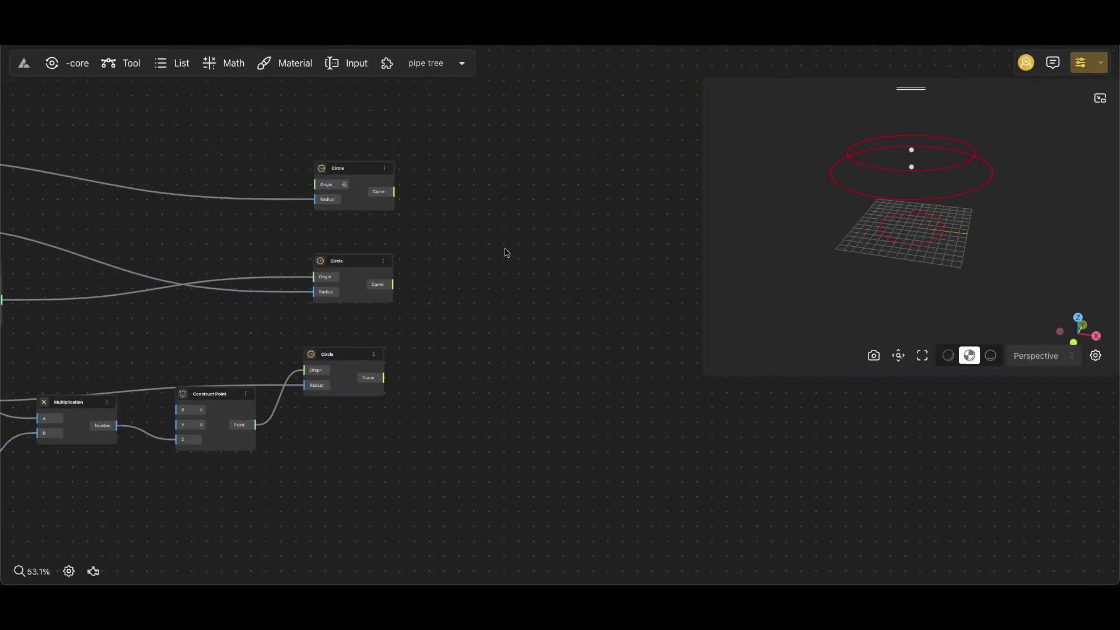
double_click(505, 252)
type("divide")
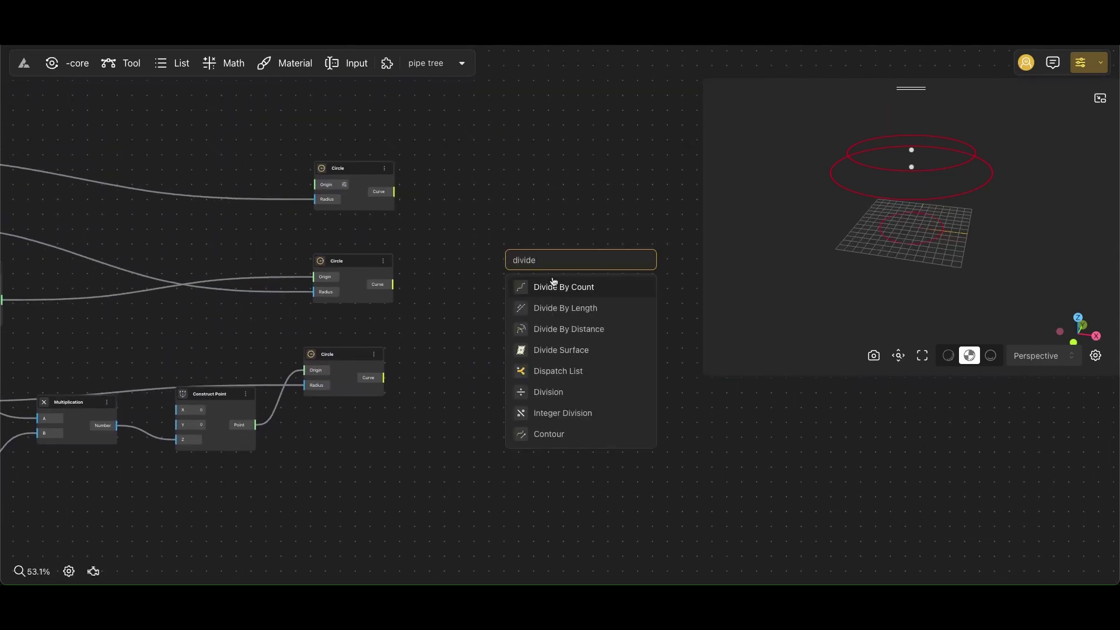
left_click(554, 284)
left_click_drag(558, 277, 569, 367)
- Add a range input of 15 near the third Circle node and name it count
double_click(356, 484)
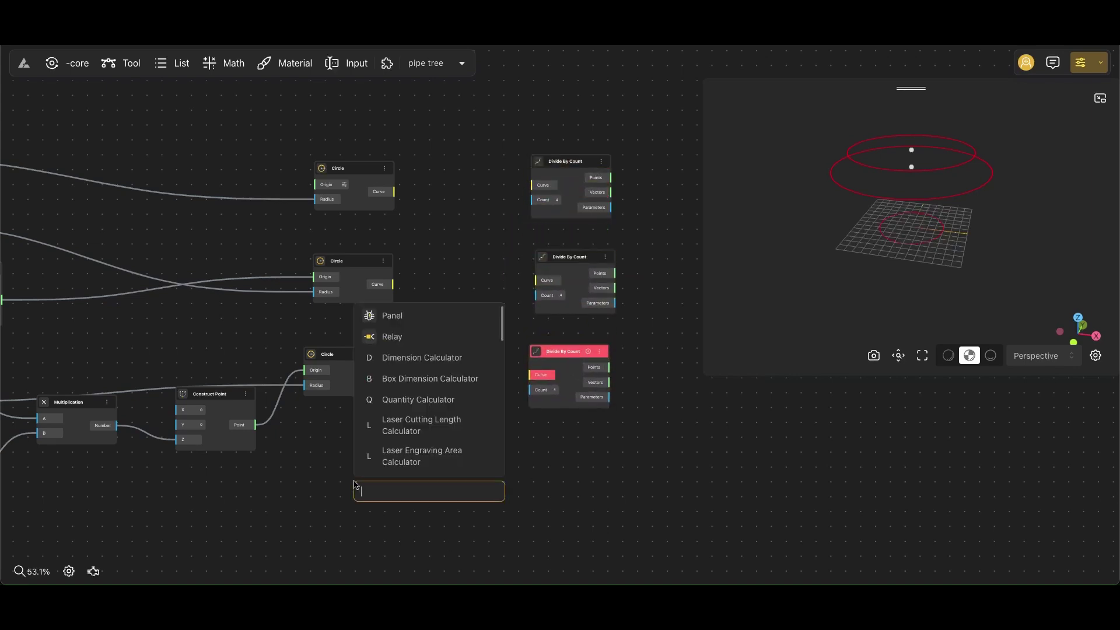
type("15")
left_click(382, 540)
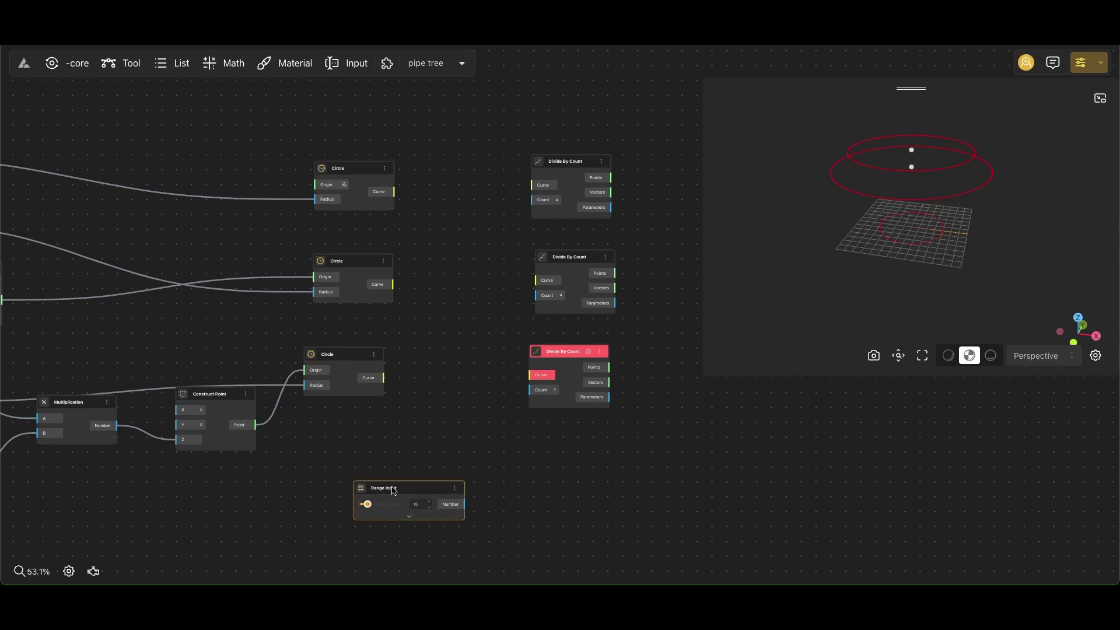
left_click(453, 457)
left_click_drag(400, 491, 354, 459)
scroll(365, 470, "up", 3)
- Connect the count input to the Count of all three Divide By Count nodes
scroll(441, 471, "down", 2)
left_click_drag(448, 472, 611, 94)
left_click_drag(455, 472, 616, 227)
left_click_drag(445, 484, 488, 459)
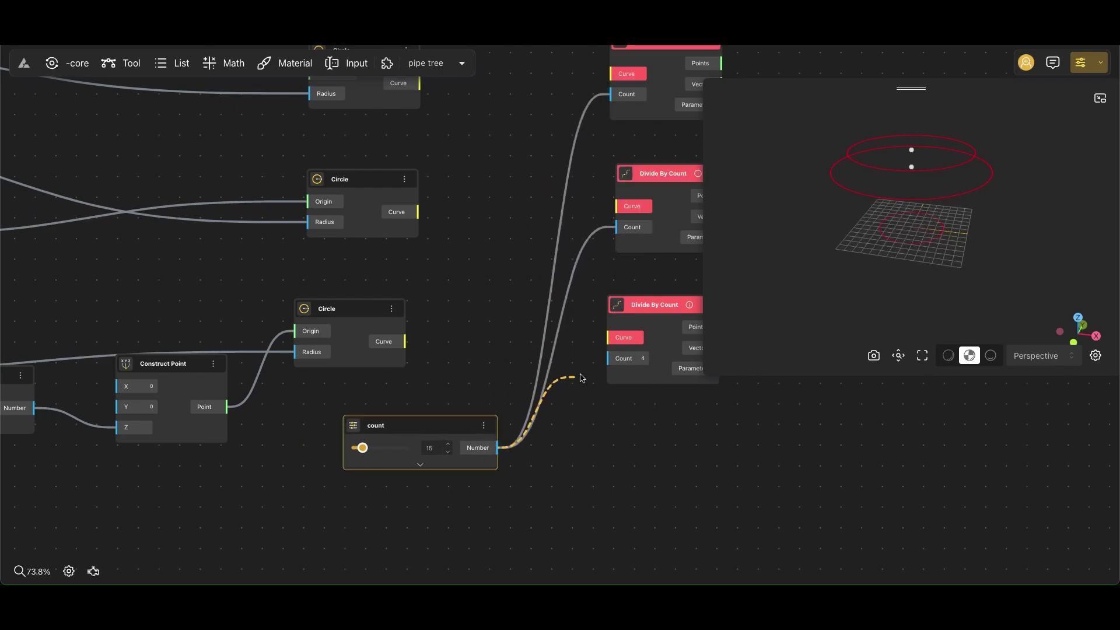
left_click_drag(580, 378, 611, 358)
- Connect each Circle's Curve output to the Curve input of its matching Divide By Count node
scroll(408, 245, "right", 3)
scroll(408, 245, "up", 1)
left_click_drag(492, 230, 528, 229)
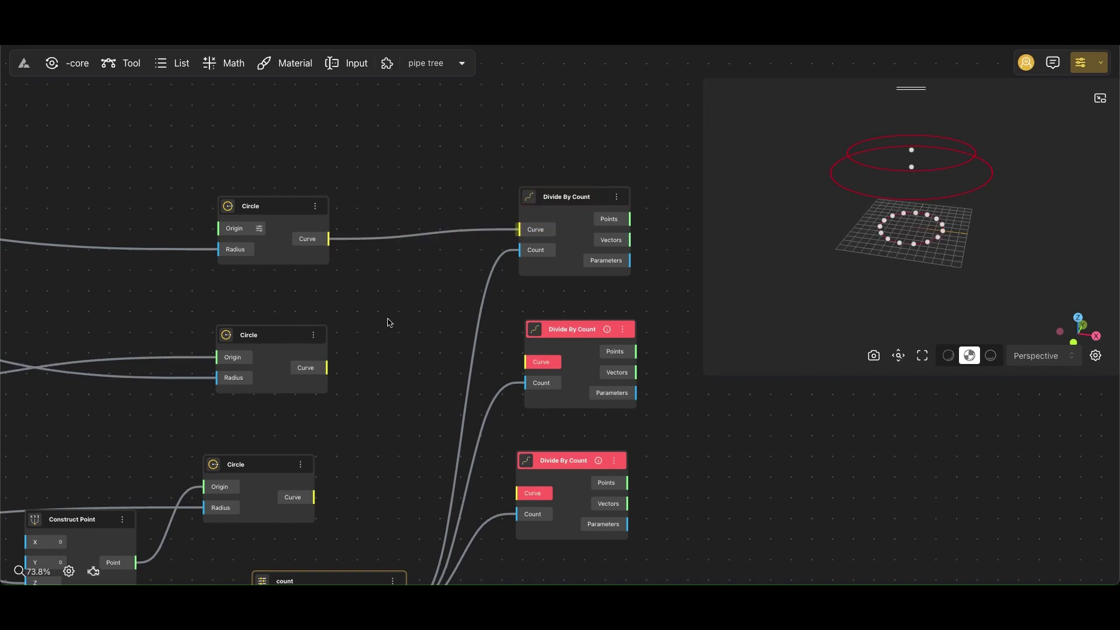
left_click_drag(315, 376, 540, 361)
scroll(342, 412, "down", 3)
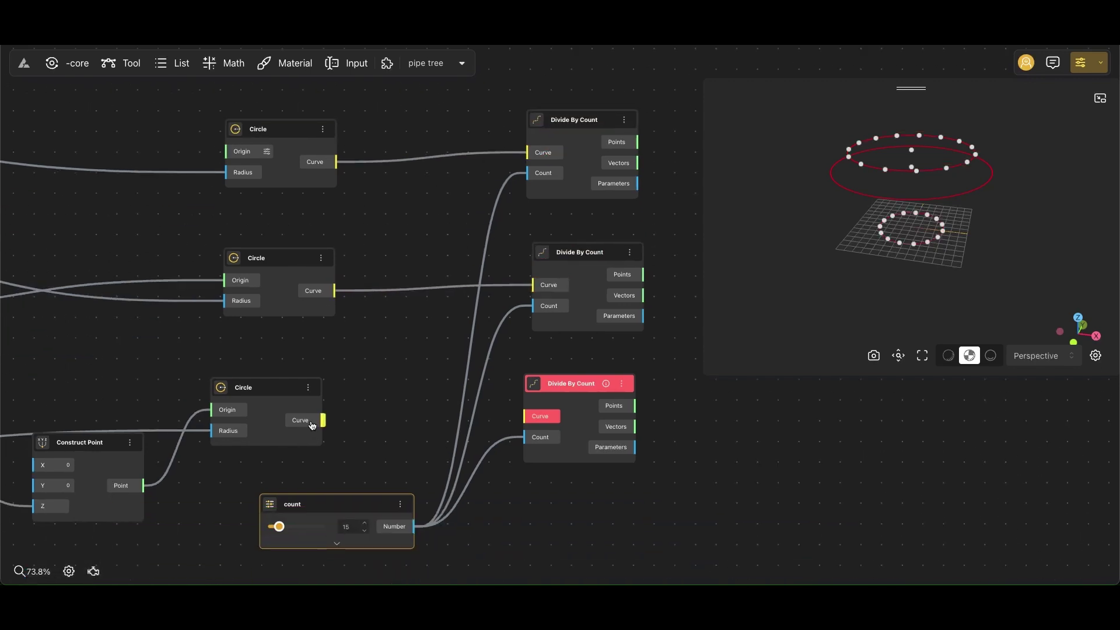
left_click_drag(312, 425, 538, 420)
- Add two List Order Changing nodes and connect the second and third Divide By Count nodes' Points to their List inputs
scroll(470, 220, "right", 2)
scroll(470, 220, "up", 1)
left_click(470, 219)
scroll(497, 265, "right", 2)
scroll(497, 266, "up", 1)
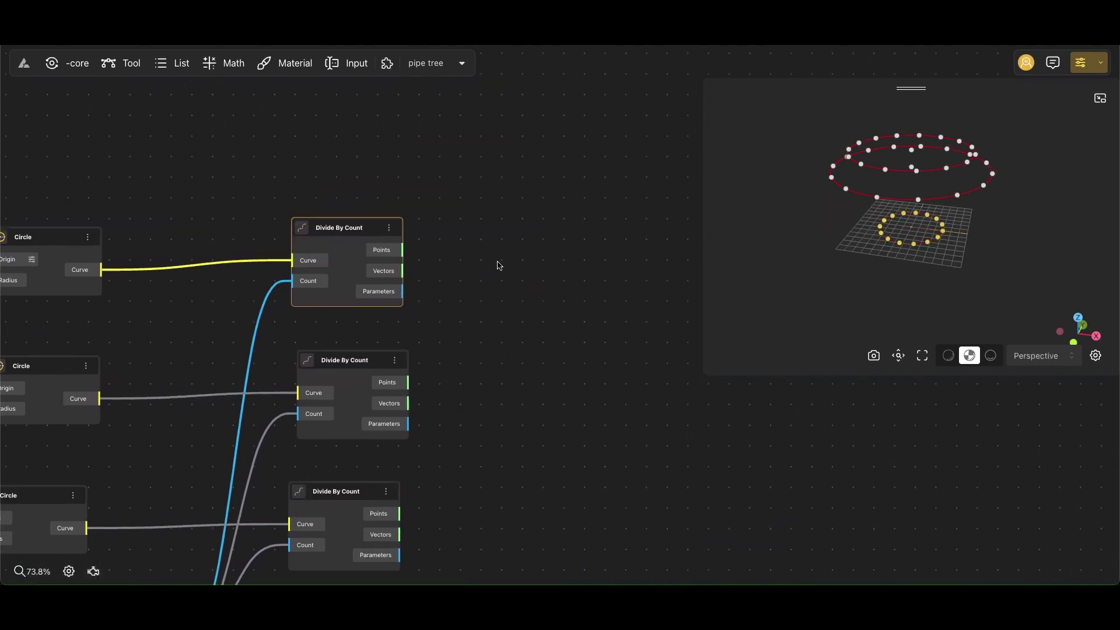
double_click(497, 265)
type("list")
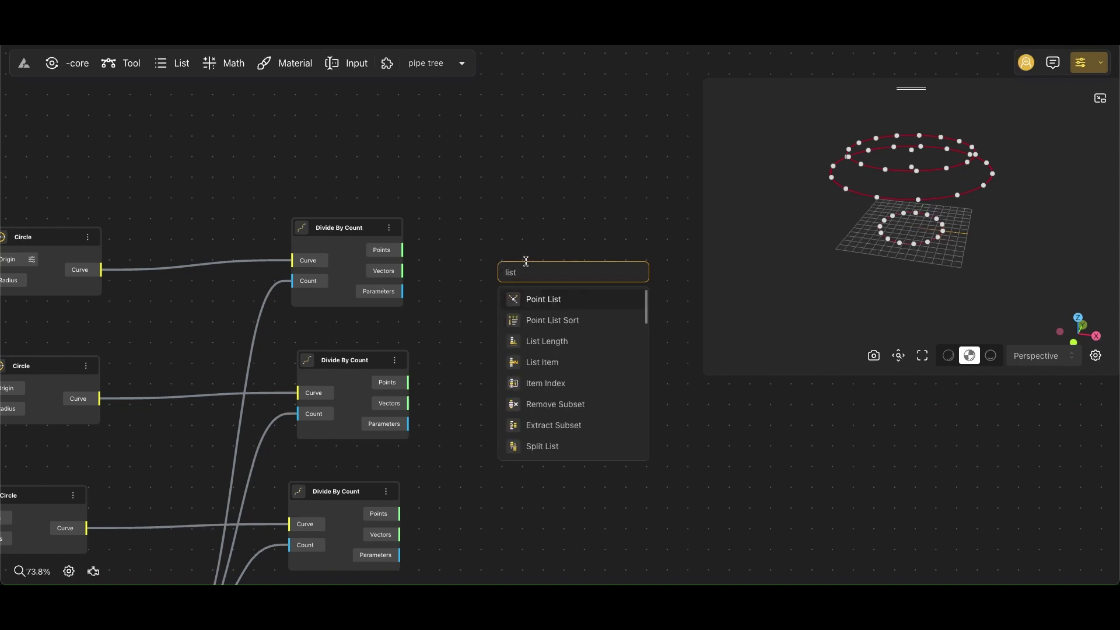
type(" orde")
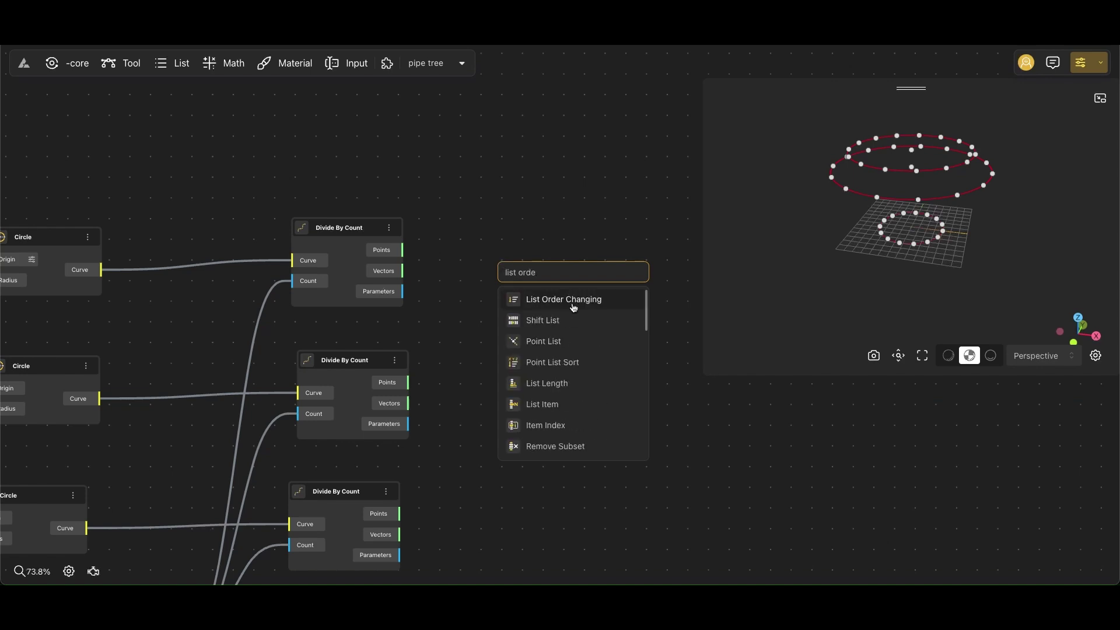
left_click(573, 308)
left_click_drag(573, 307, 593, 498)
scroll(448, 354, "down", 2)
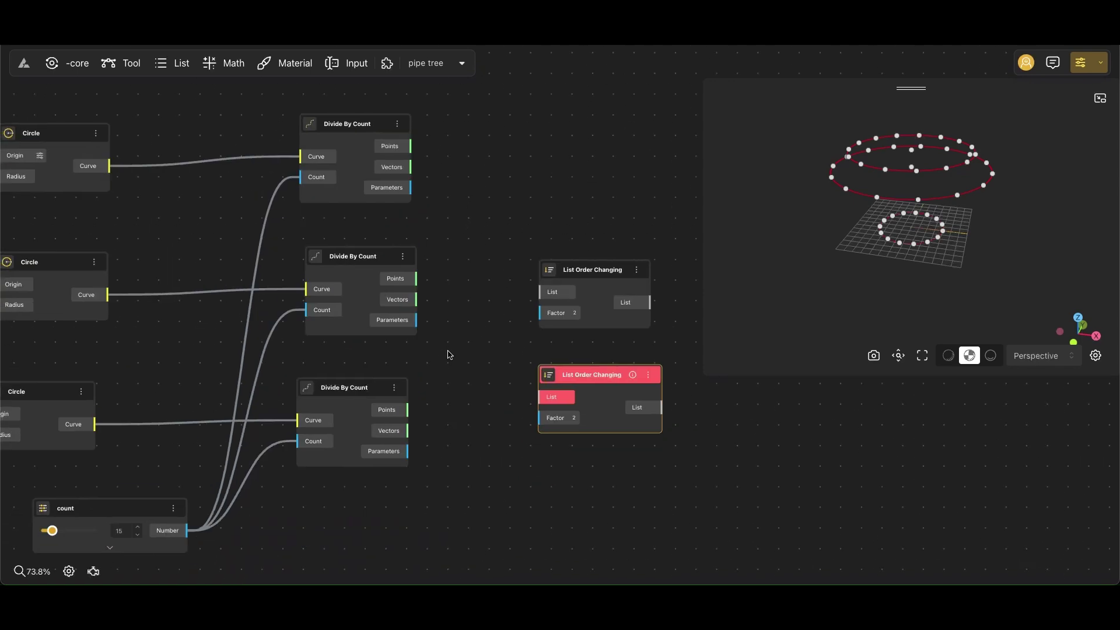
left_click_drag(562, 292, 554, 289)
left_click_drag(408, 408, 552, 394)
- Add a Number Const of 1 and connect it to the first List Order Changing node's Factor
double_click(449, 515)
type("1")
left_click(501, 552)
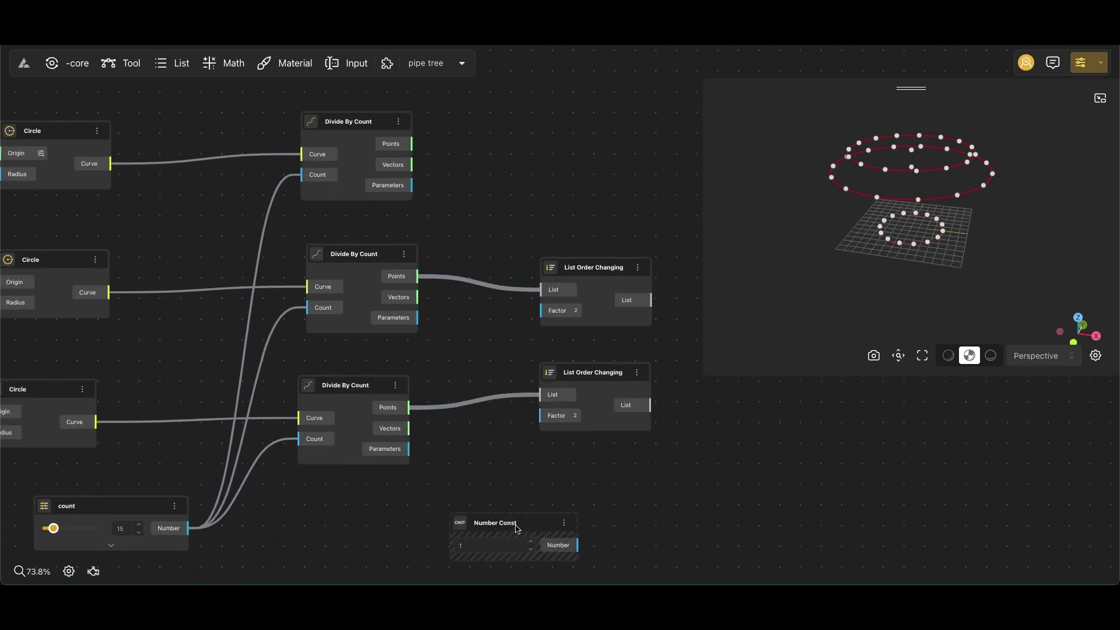
left_click_drag(541, 539, 412, 523)
left_click_drag(502, 372, 542, 311)
- Add a second Number Const for the second List Order Changing node's Factor, and set the first constant to 2 and the second to 1
scroll(525, 390, "down", 3)
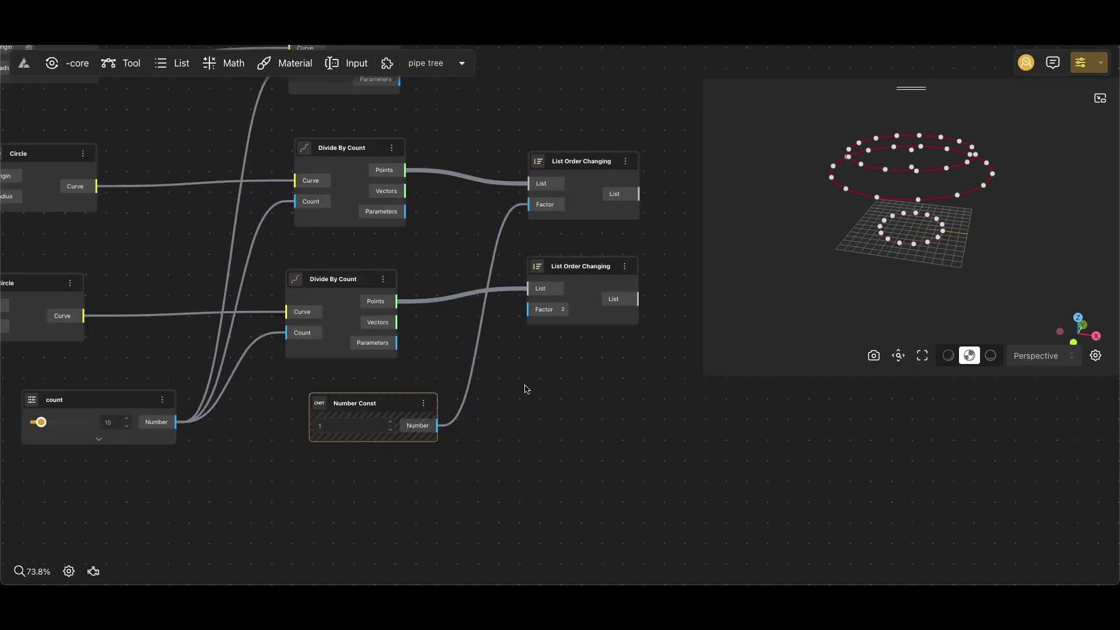
left_click(589, 176)
double_click(512, 453)
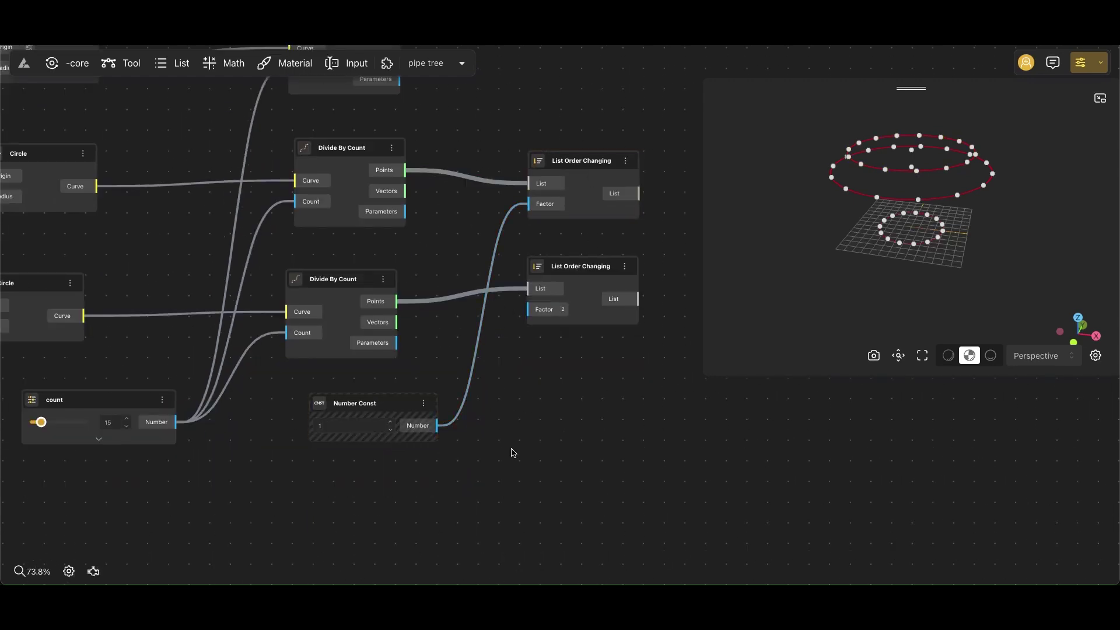
type("2")
left_click(566, 291)
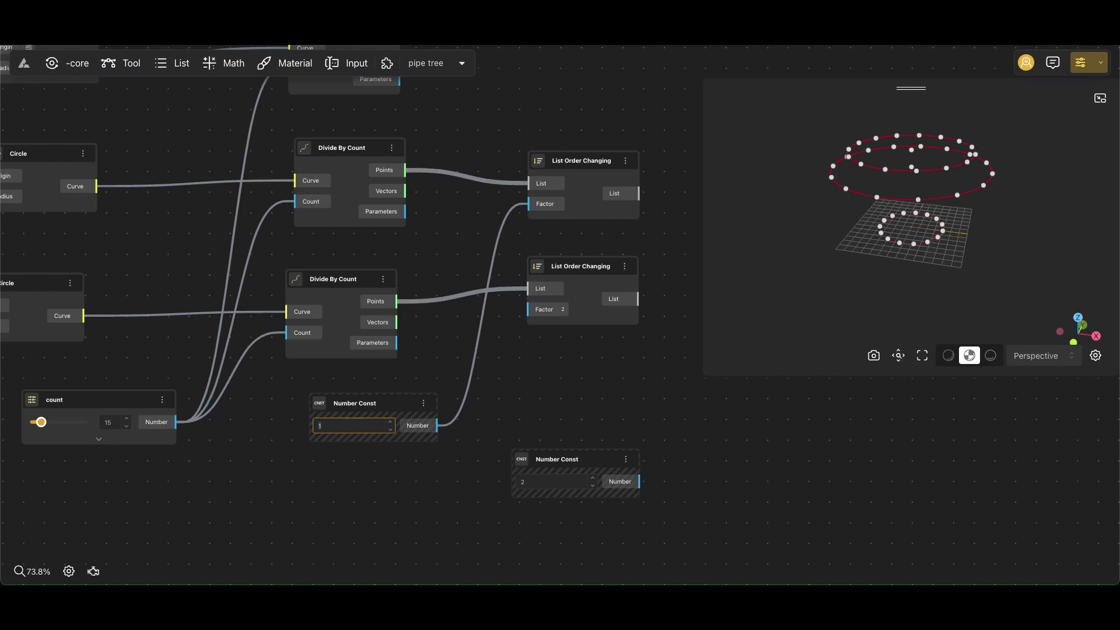
left_click_drag(573, 459, 395, 482)
left_click_drag(462, 505, 528, 309)
left_click_drag(400, 493, 353, 494)
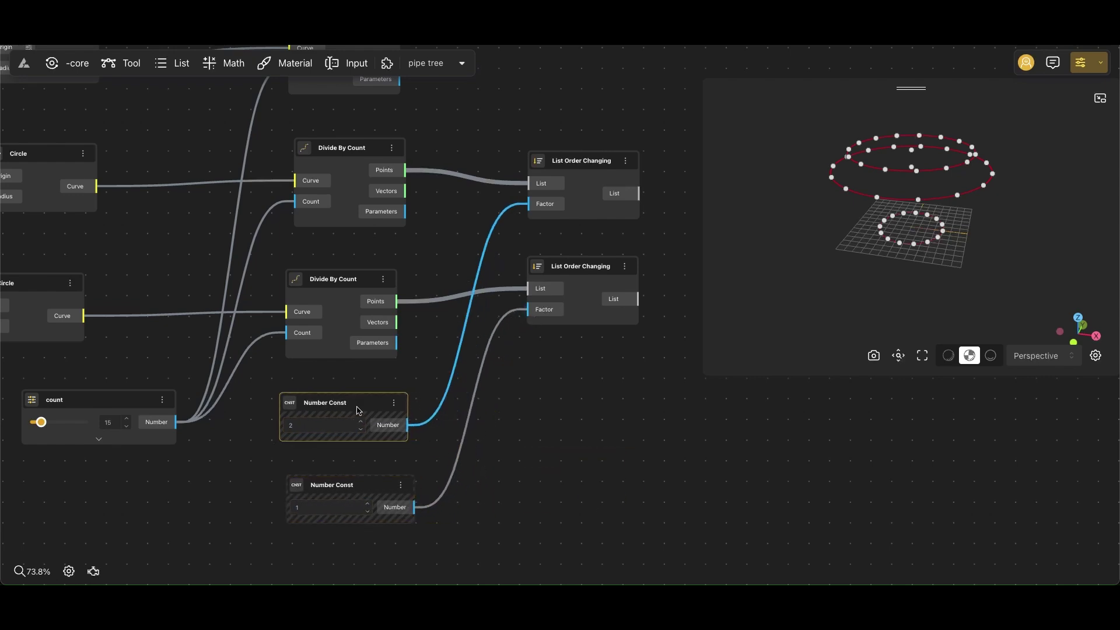
- Add an Arc 3Pnt node fed by the first circle's division Points and the two reordered lists as Points 1, 2 and 3
scroll(583, 387, "right", 5)
scroll(517, 388, "down", 2)
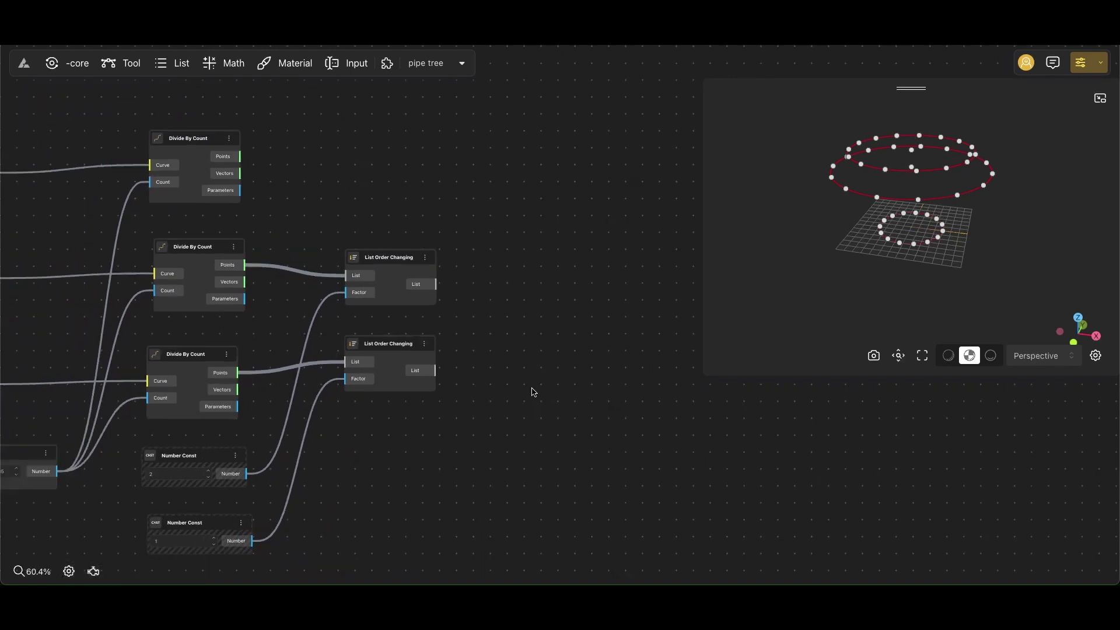
scroll(499, 333, "right", 2)
double_click(500, 327)
type("arc")
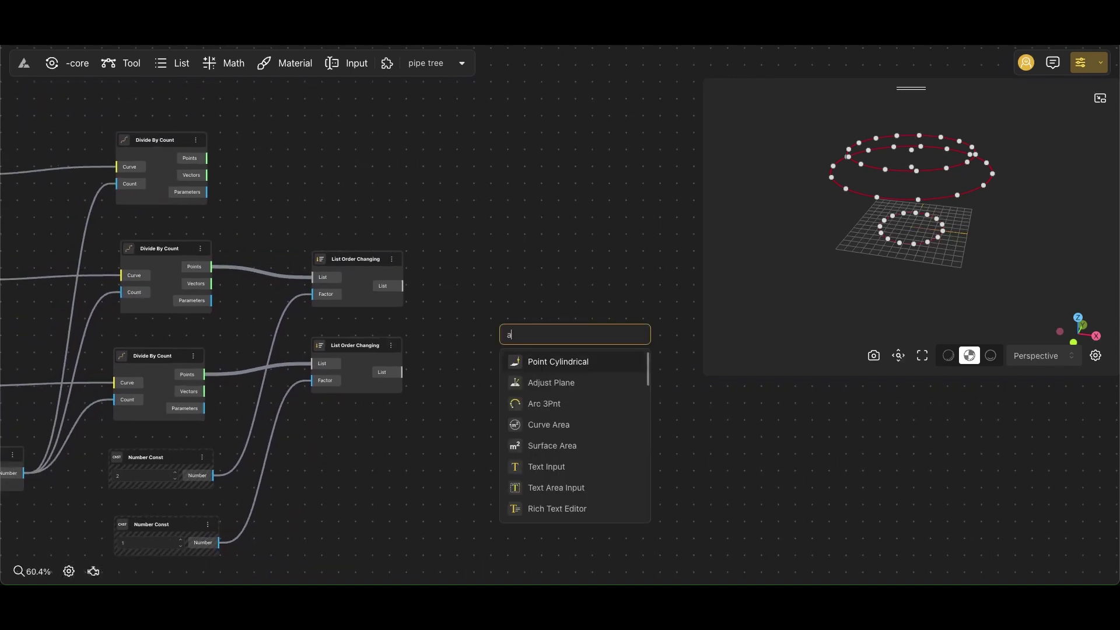
left_click(556, 403)
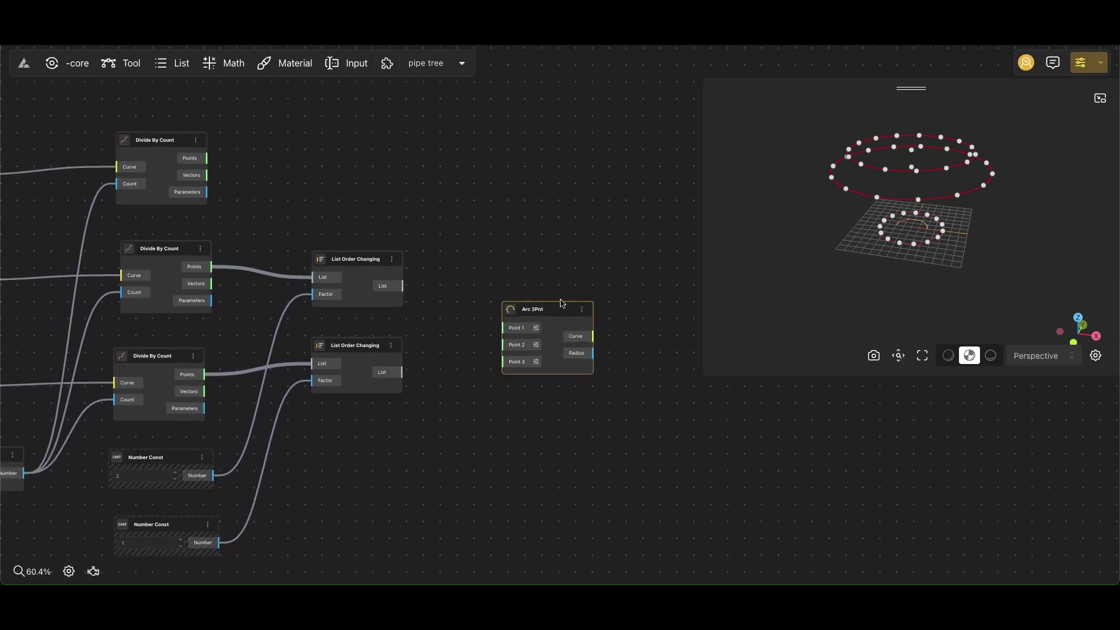
left_click_drag(209, 158, 517, 305)
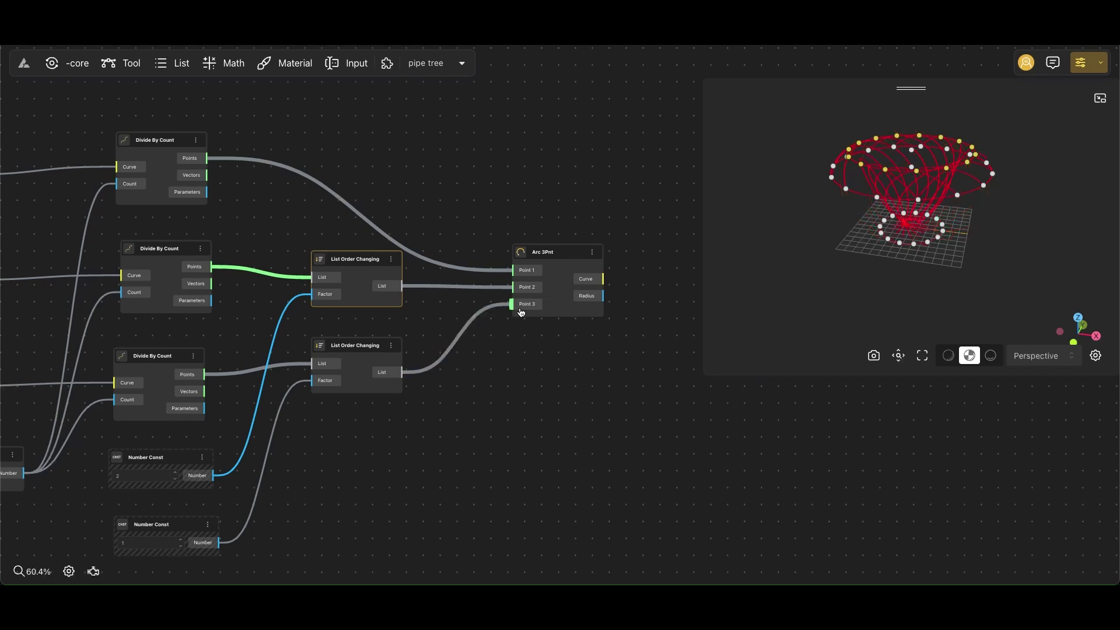
- Hide the preview of the nodes between the range inputs and the Arc 3Pnt node
scroll(557, 279, "down", 2)
scroll(555, 278, "down", 5)
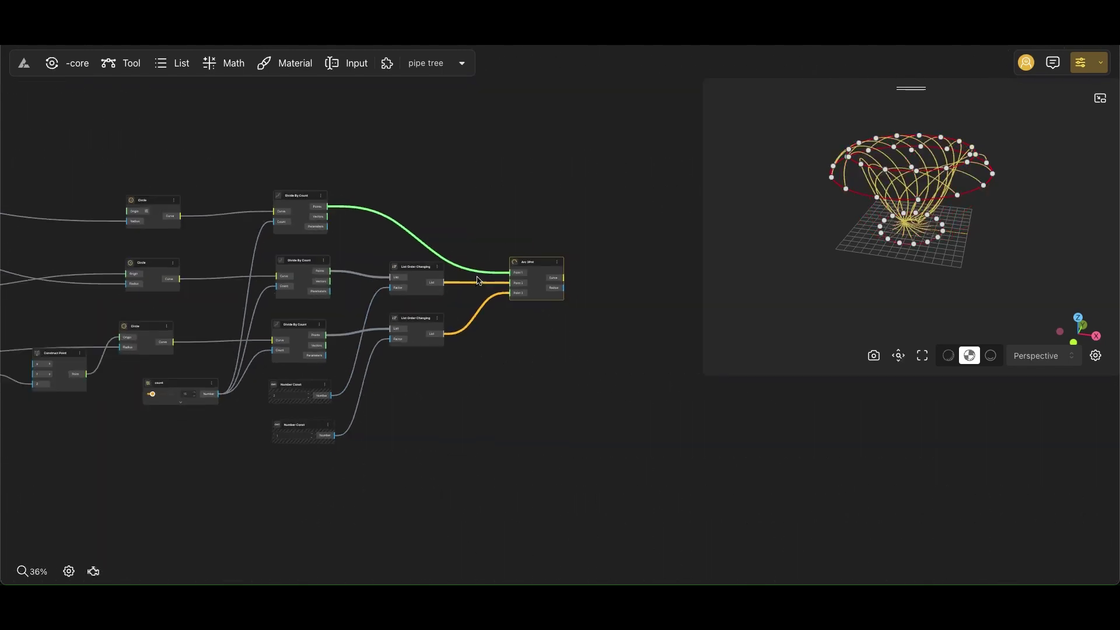
left_click_drag(477, 175, 161, 404)
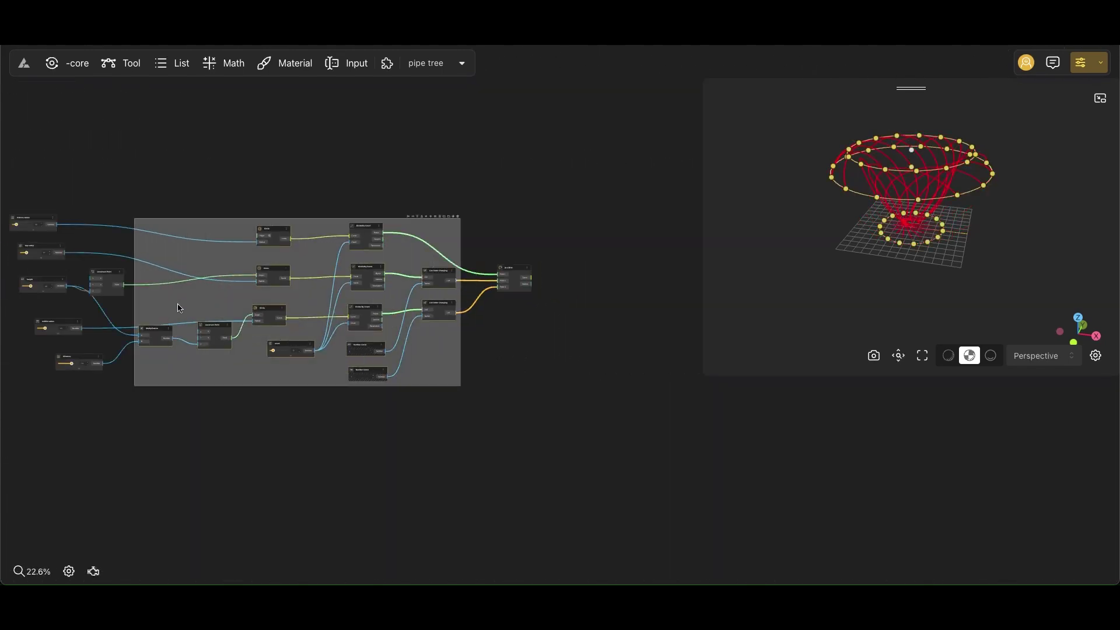
right_click(182, 306)
left_click(206, 313)
scroll(237, 407, "up", 3)
left_click(237, 407)
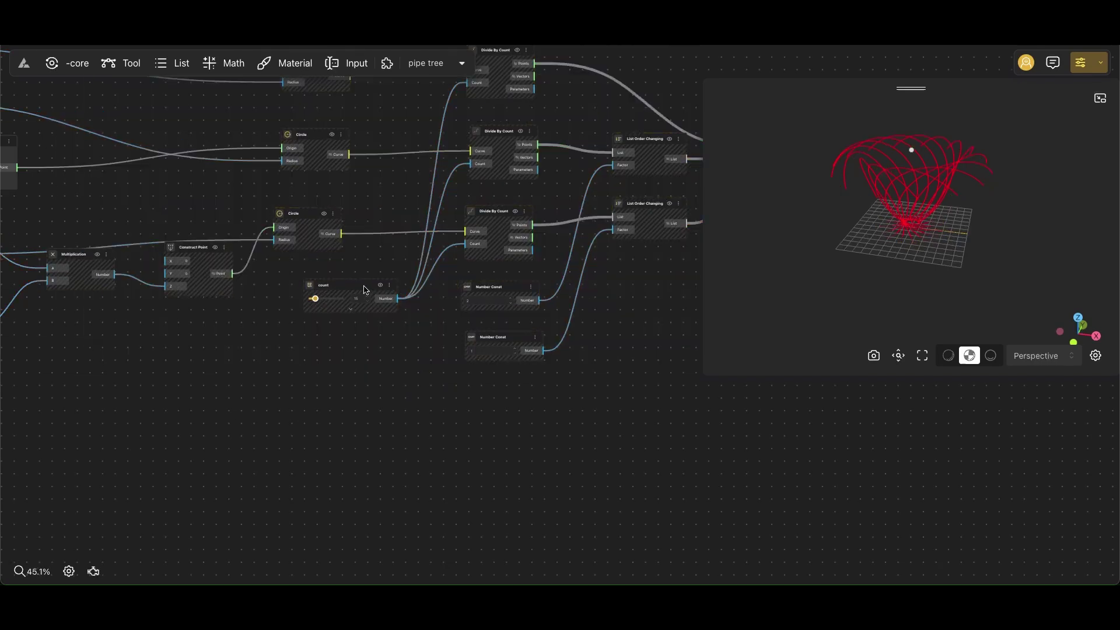
- Unhide the count input and move it below the other nodes
left_click(379, 285)
left_click_drag(353, 295, 189, 373)
mouse_move(692, 251)
middle_mouse_down()
mouse_move(591, 296)
mouse_move(467, 327)
middle_mouse_up()
left_click(492, 248)
- Add a Mirror node and connect the Arc 3Pnt Curve to its Geometry input
left_click_drag(787, 295, 625, 312)
middle_click_drag(578, 257, 501, 269)
double_click(501, 268)
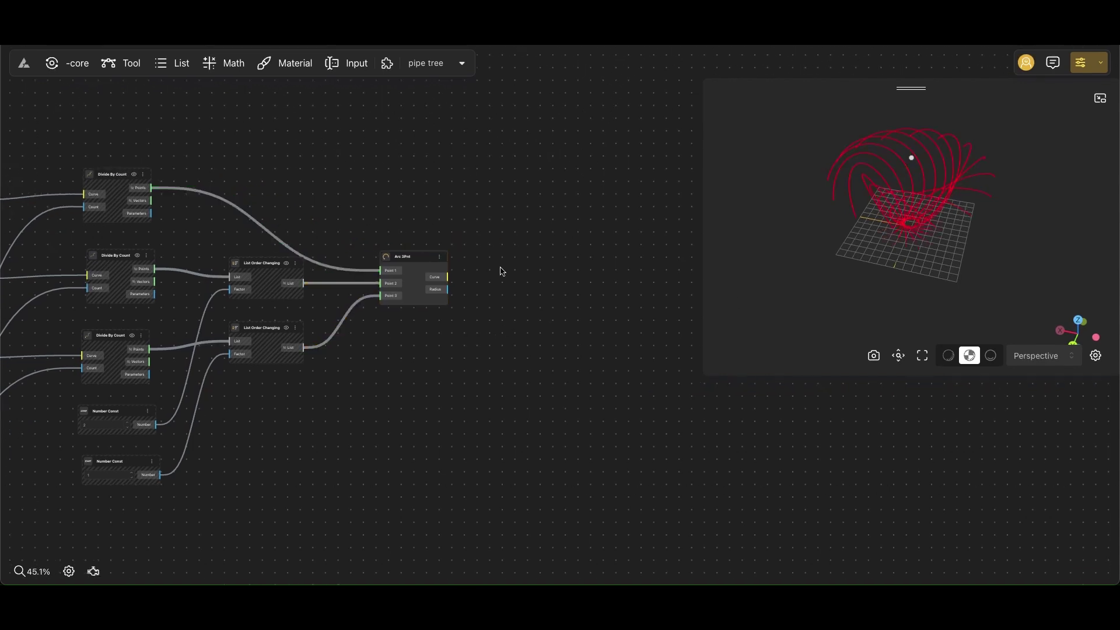
type("mirr")
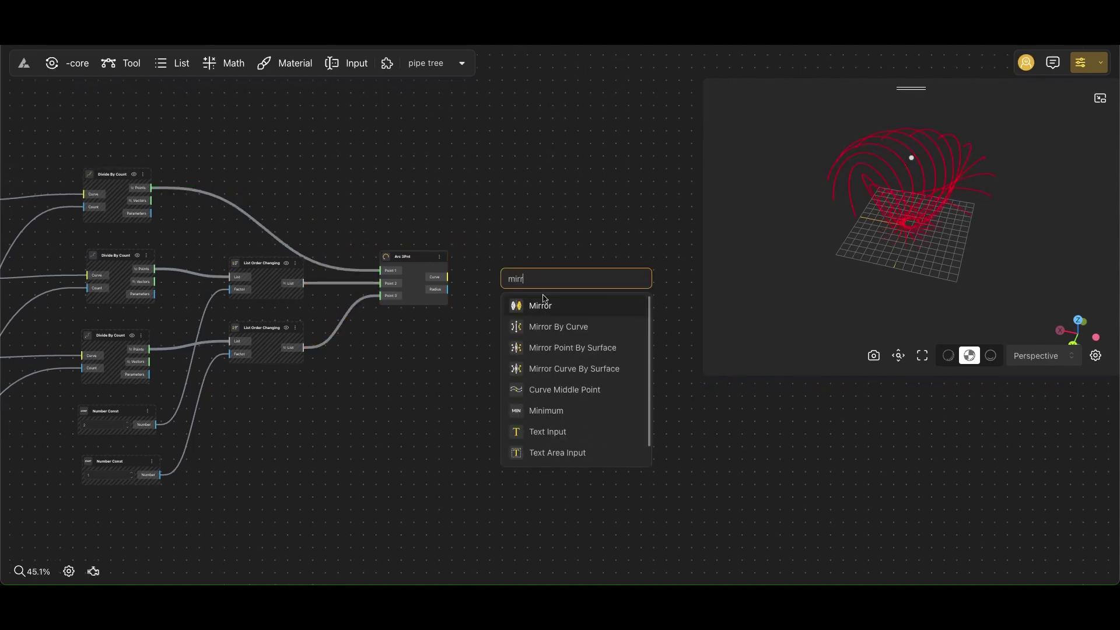
left_click(572, 307)
left_click_drag(514, 283, 513, 287)
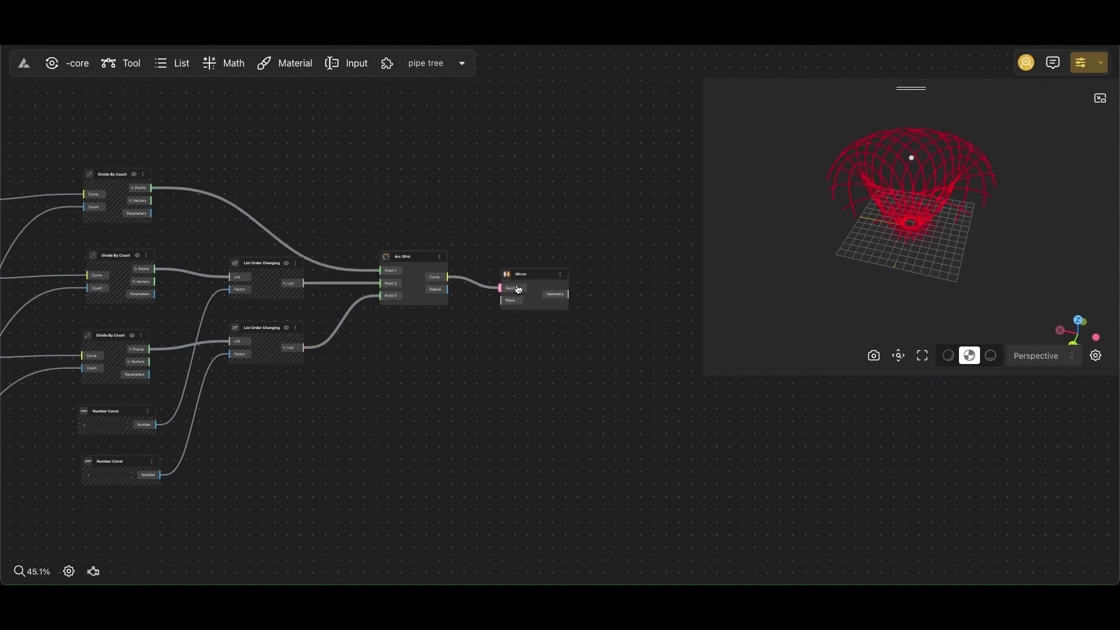
- Add a Pipe node with radius 1 and connect both the Mirror Geometry and the Arc 3Pnt Curve to its Base Curve
scroll(517, 342, "right", 3)
double_click(546, 307)
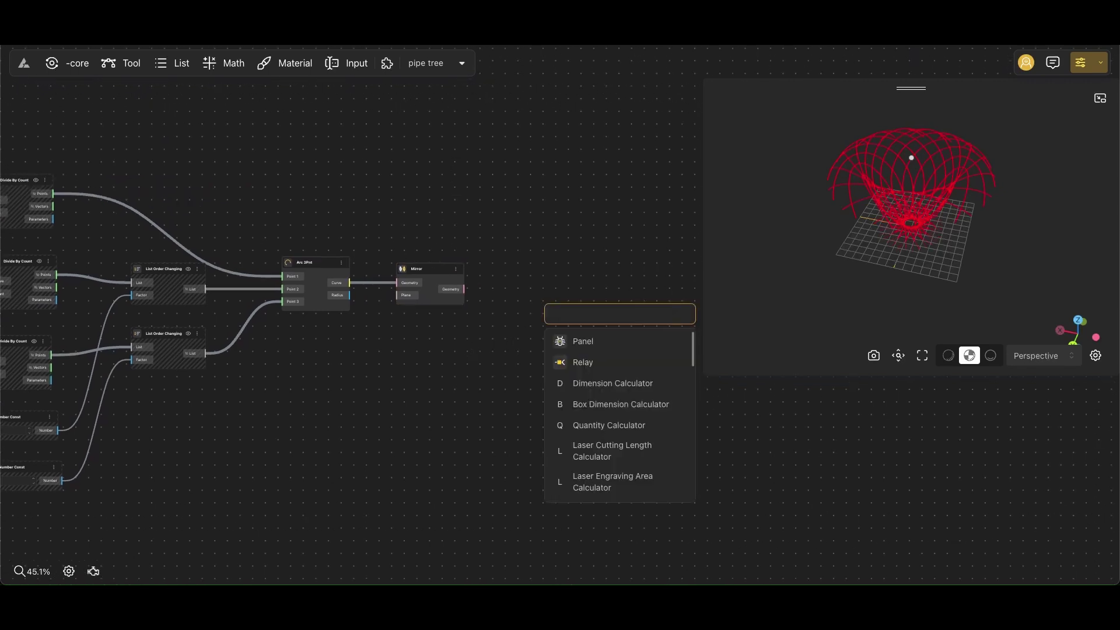
type("pipe")
left_click(585, 341)
scroll(583, 347, "up", 5)
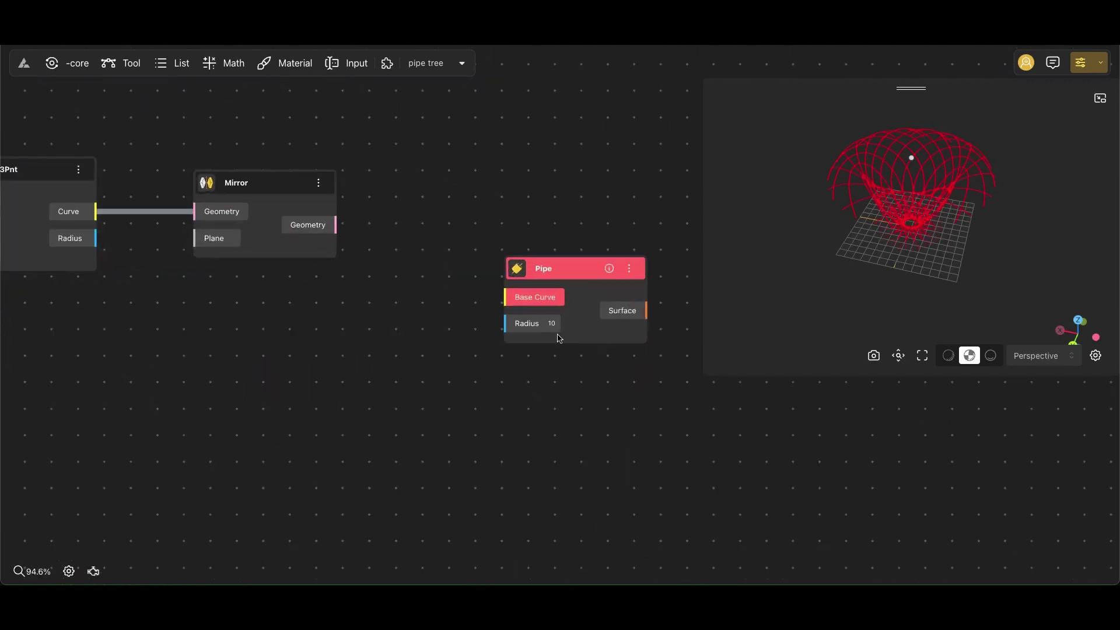
left_click_drag(329, 226, 506, 297)
left_click_drag(97, 212, 506, 297)
- Move the Pipe node farther from Mirror and hide the nodes from the Divide By Count column through Mirror
scroll(433, 383, "down", 5)
scroll(431, 379, "down", 5)
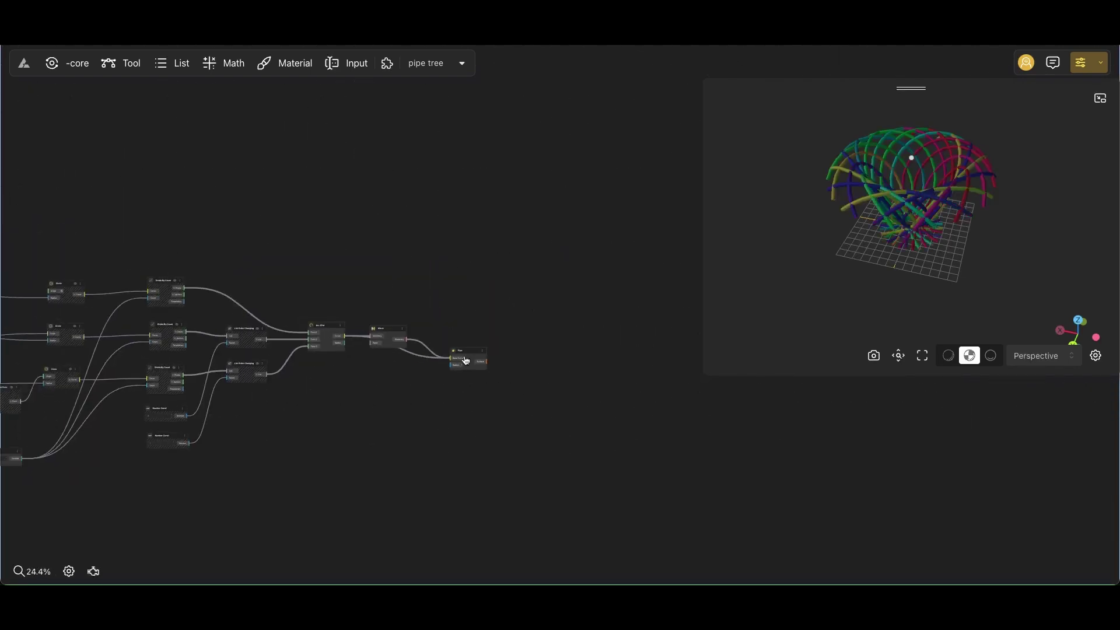
left_click_drag(466, 357, 521, 335)
scroll(547, 225, "left", 3)
left_click_drag(545, 193, 234, 441)
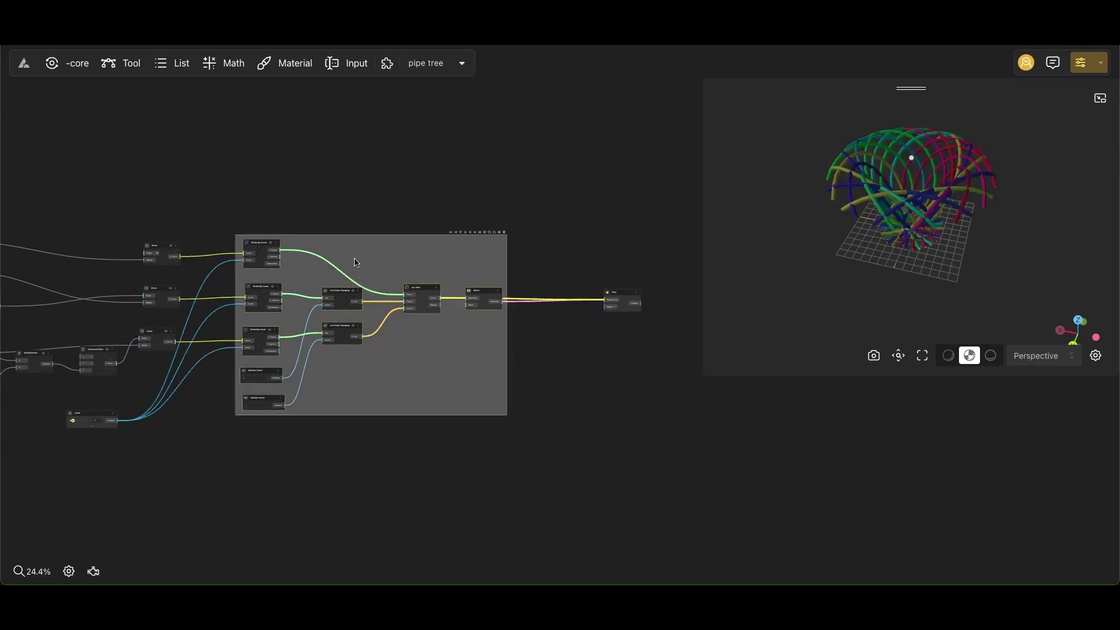
right_click(354, 261)
left_click(371, 269)
- Add an Apply Material node, connect the Pipe Surface to its Geometry, and hide the Pipe node's preview
scroll(438, 306, "right", 5)
scroll(436, 307, "up", 8)
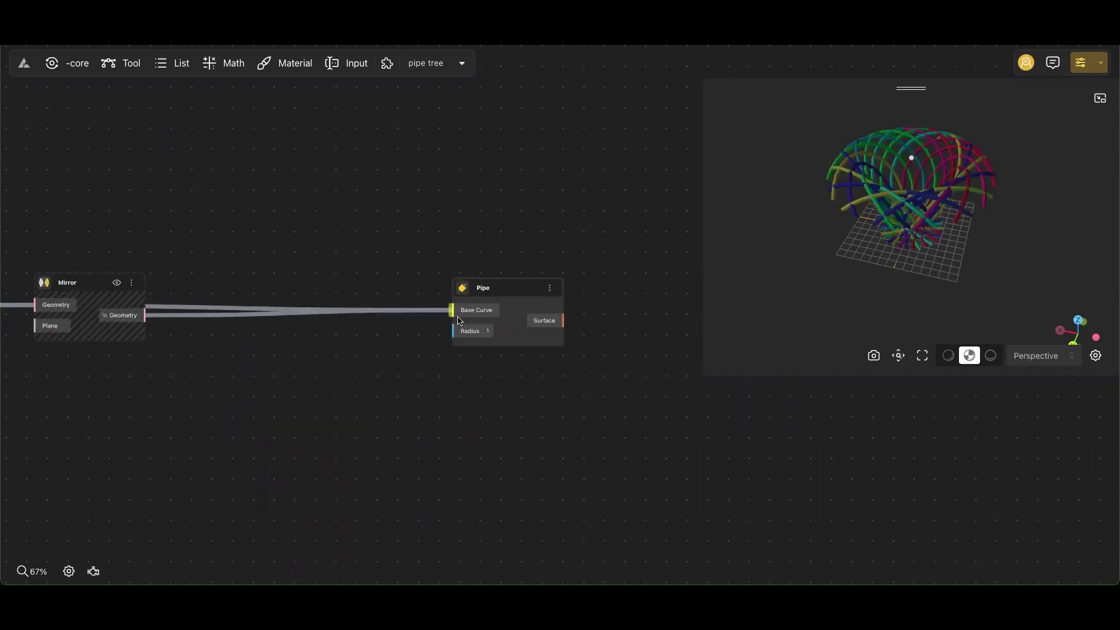
scroll(436, 306, "right", 5)
double_click(420, 311)
type("appl")
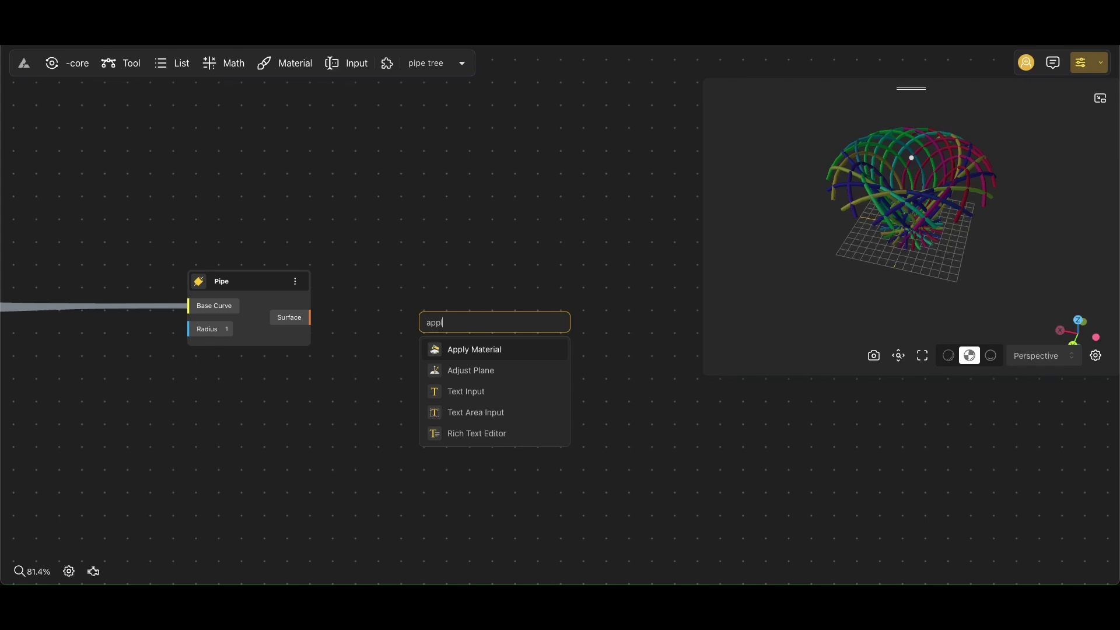
left_click(470, 350)
left_click_drag(426, 342, 423, 347)
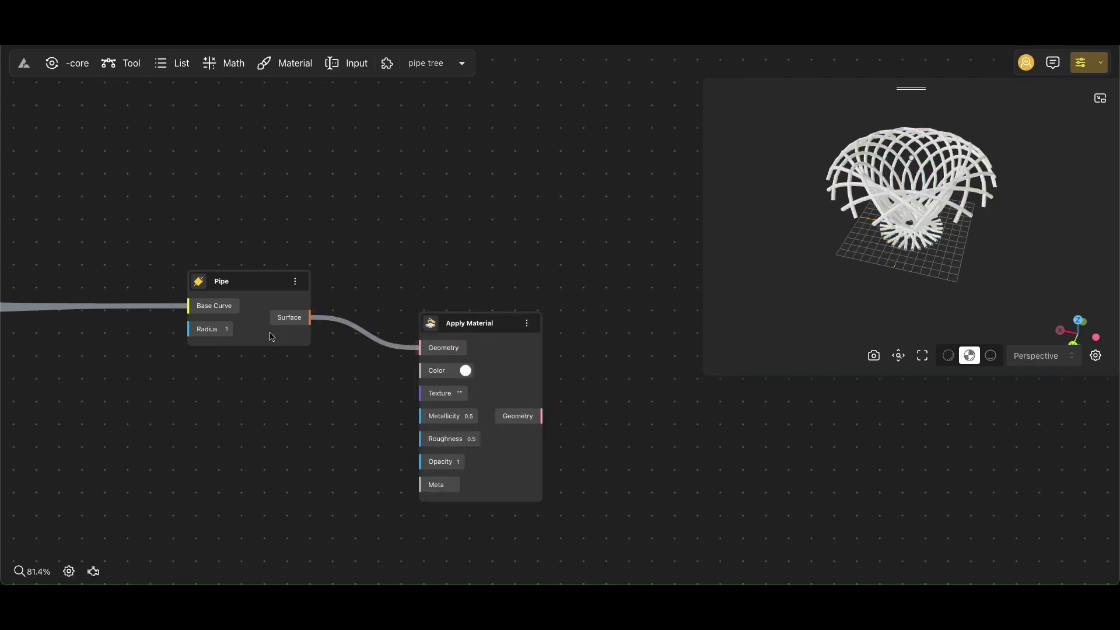
right_click(250, 279)
left_click(262, 288)
- Set the material to a light pinkish grey color and metallicity 1, and align the Apply Material node with Pipe
left_click(465, 370)
left_click(436, 409)
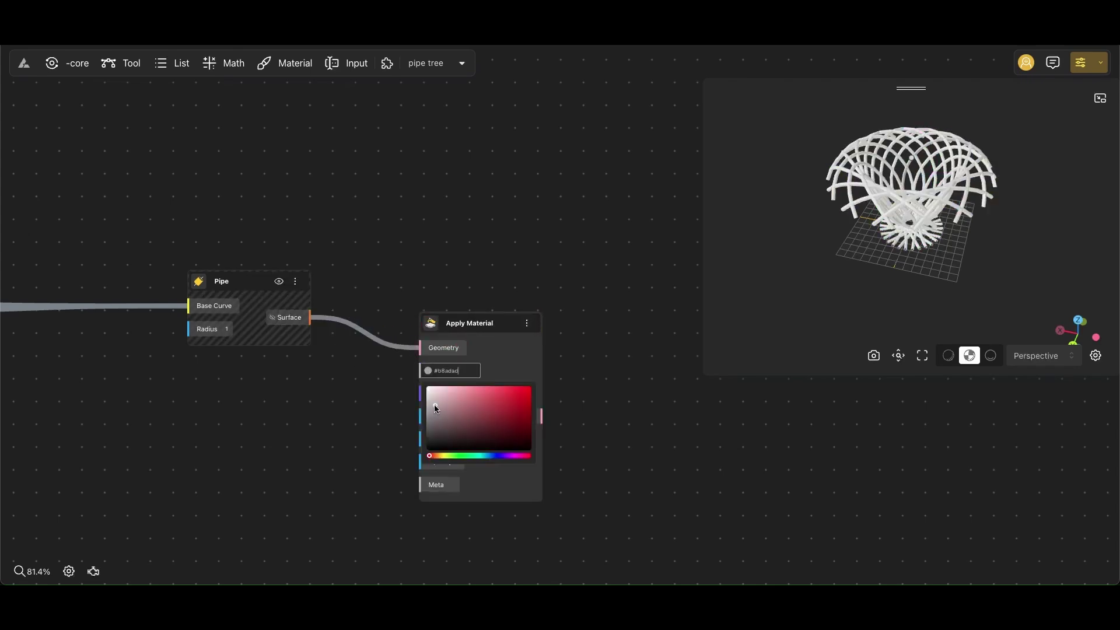
left_click(328, 427)
left_click(472, 418)
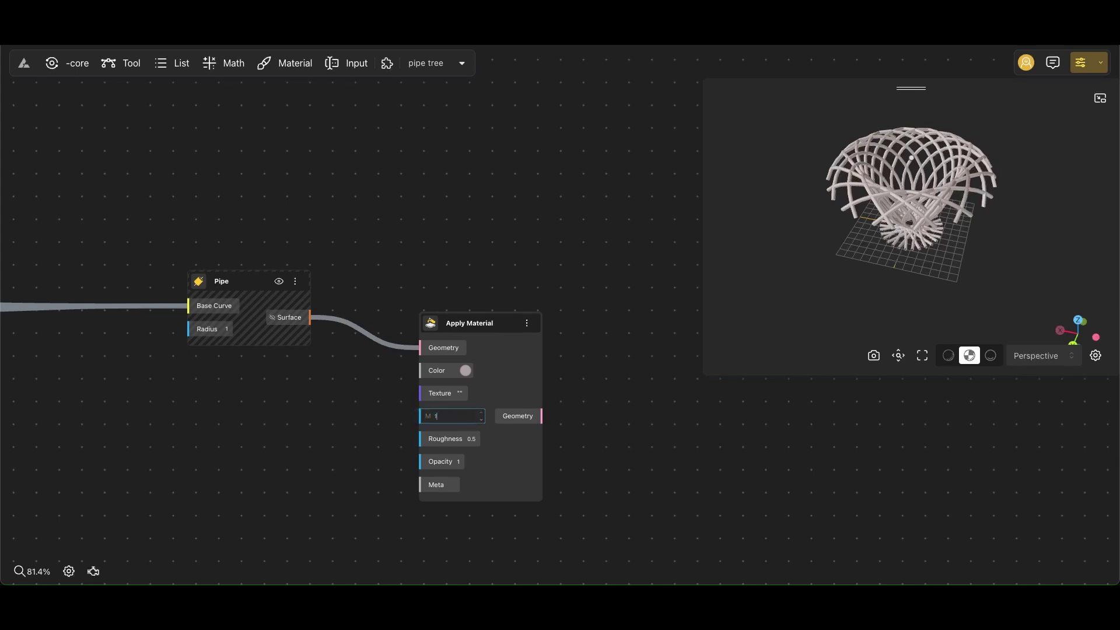
left_click_drag(492, 351, 489, 311)
- Examine the piped model from a lower side angle and return to the range inputs at the graph's start
left_click_drag(834, 264, 905, 245)
scroll(546, 336, "down", 1)
scroll(510, 324, "down", 4)
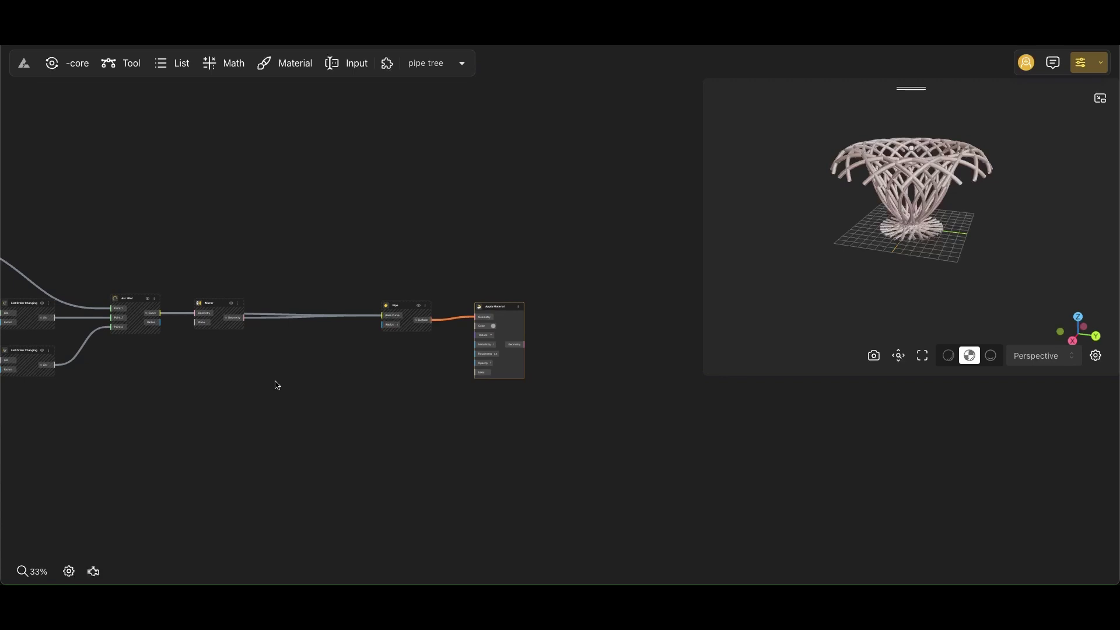
left_click_drag(275, 385, 565, 413)
left_click_drag(155, 263, 471, 214)
scroll(291, 250, "left", 2)
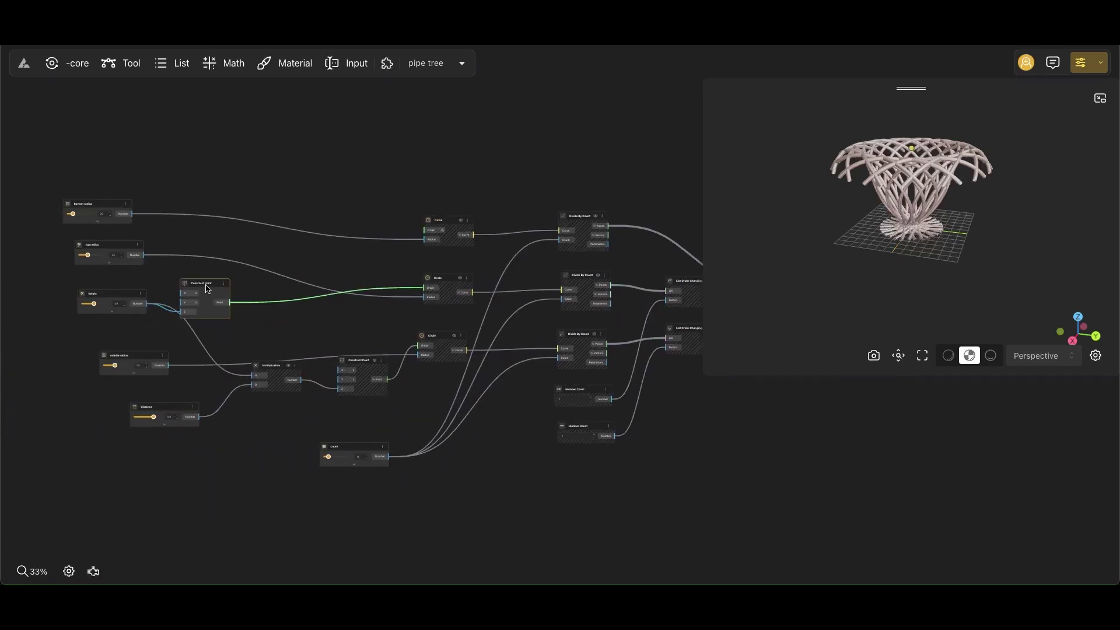